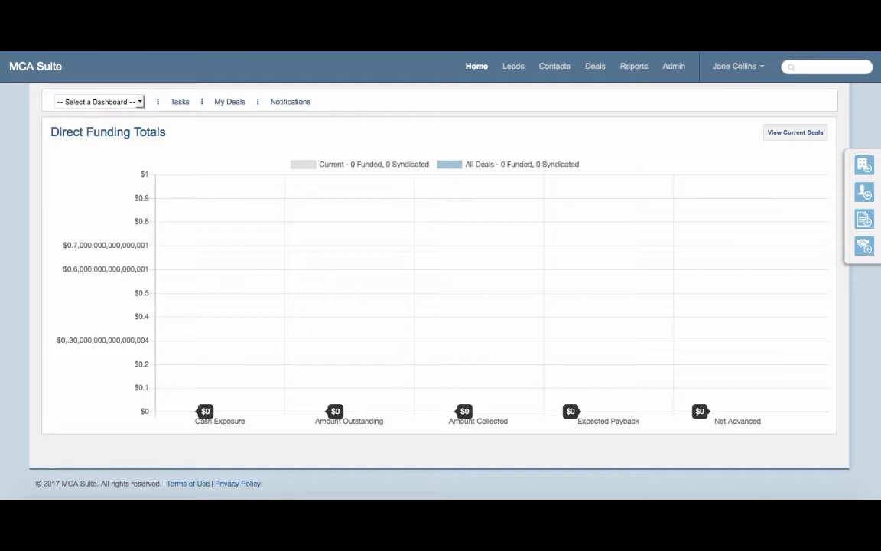
- Look over the company and people contact lists and the blank form for adding a company
click(546, 68)
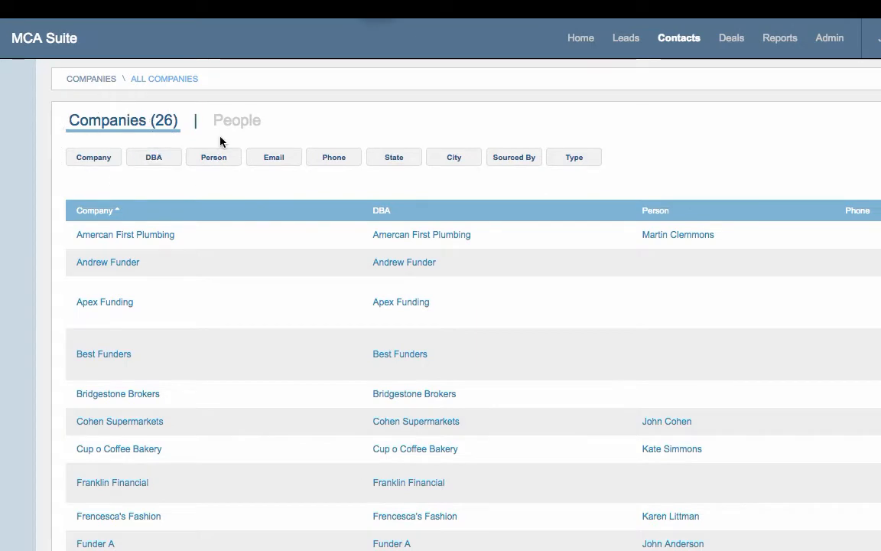
click(236, 121)
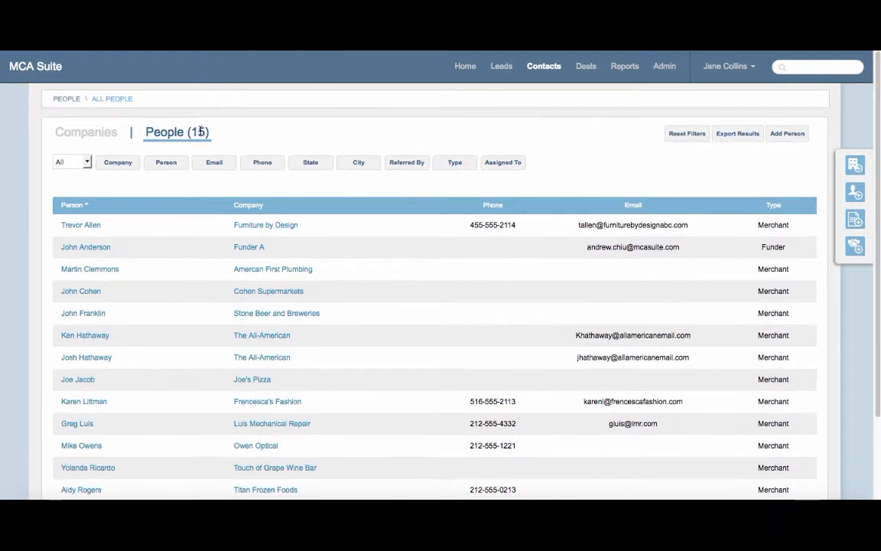
click(850, 169)
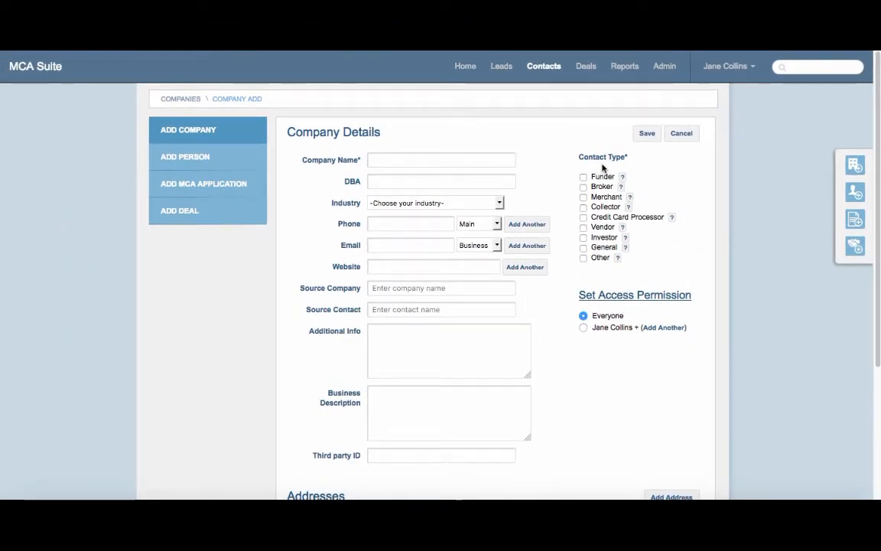
click(586, 67)
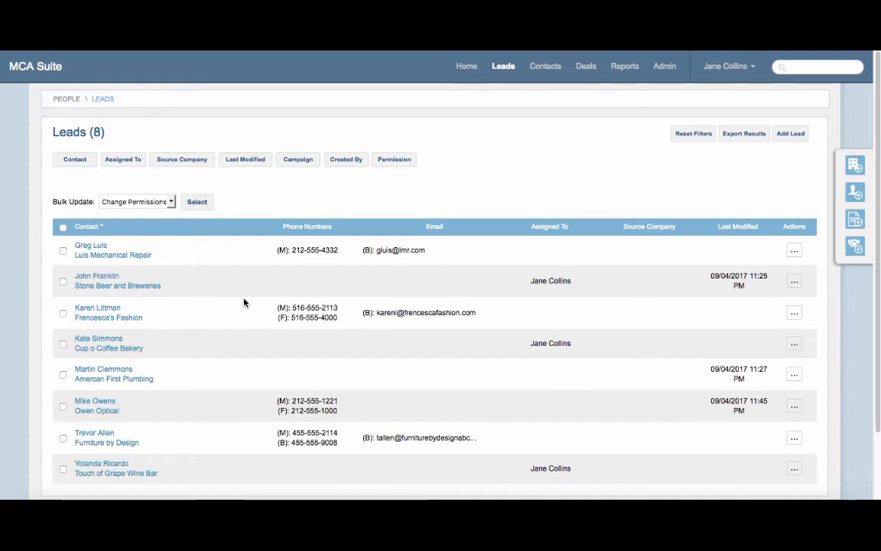
- Open a blank form for a new lead and look over its status options and contact type descriptions
click(796, 134)
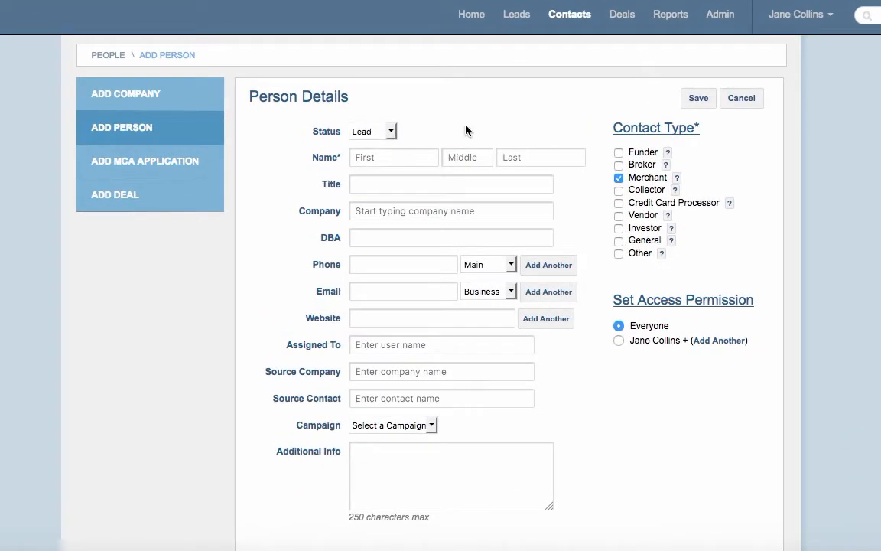
click(369, 132)
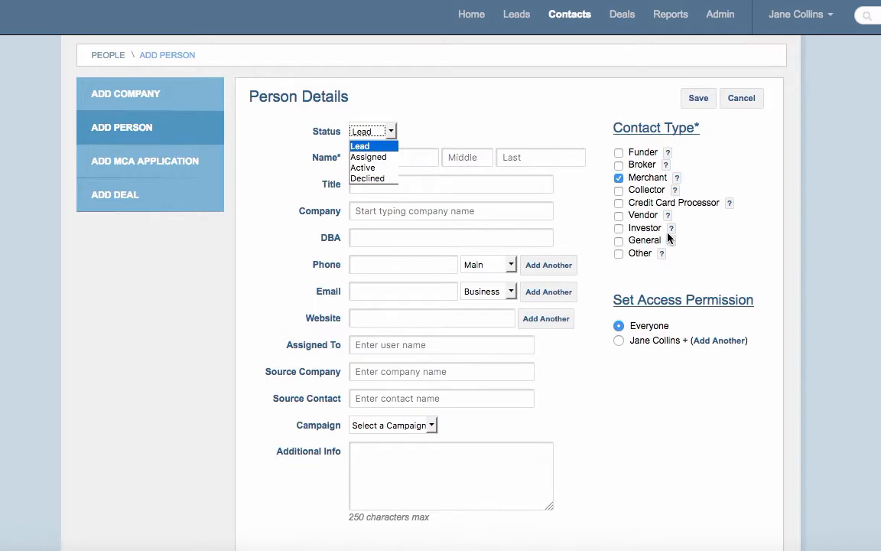
mouse_move(669, 239)
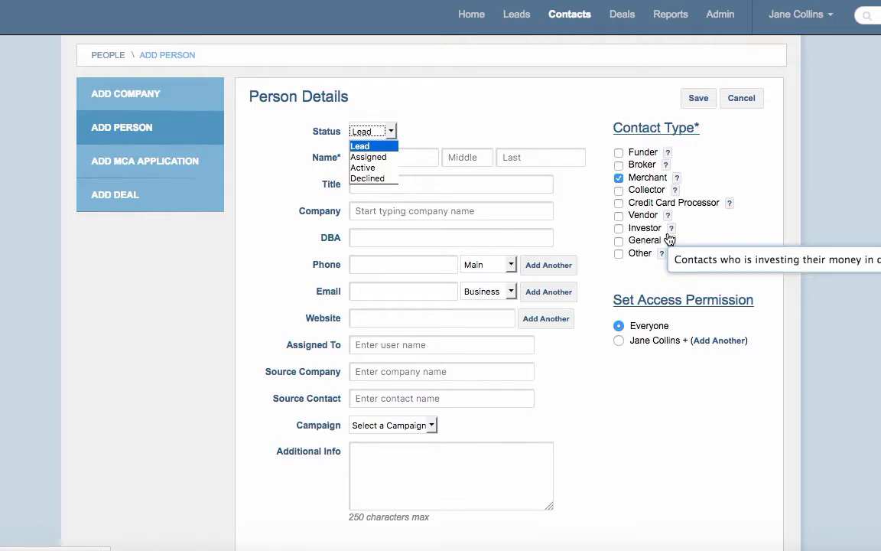
click(523, 172)
- Enter the new lead's first and last name
click(422, 158)
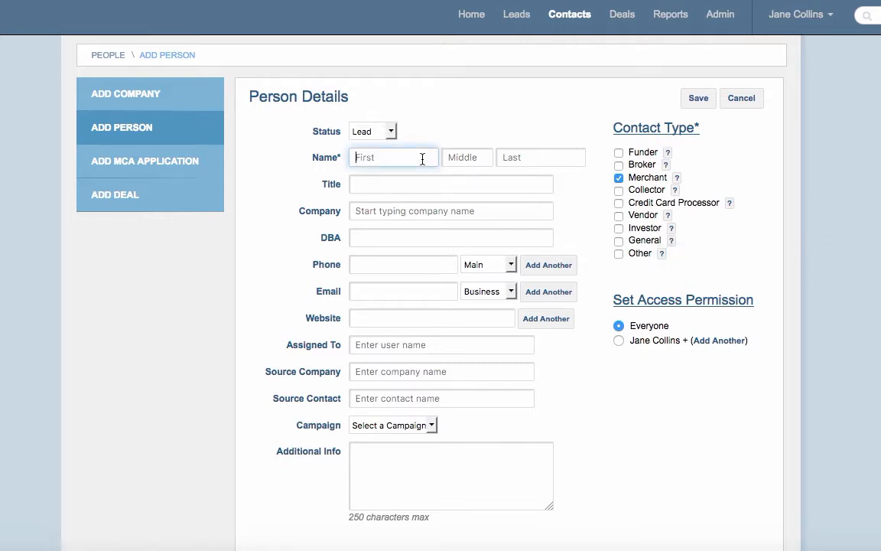
text(Shawn)
key(Tab)
key(Tab)
text(O)
key(BackSpace)
text(C)
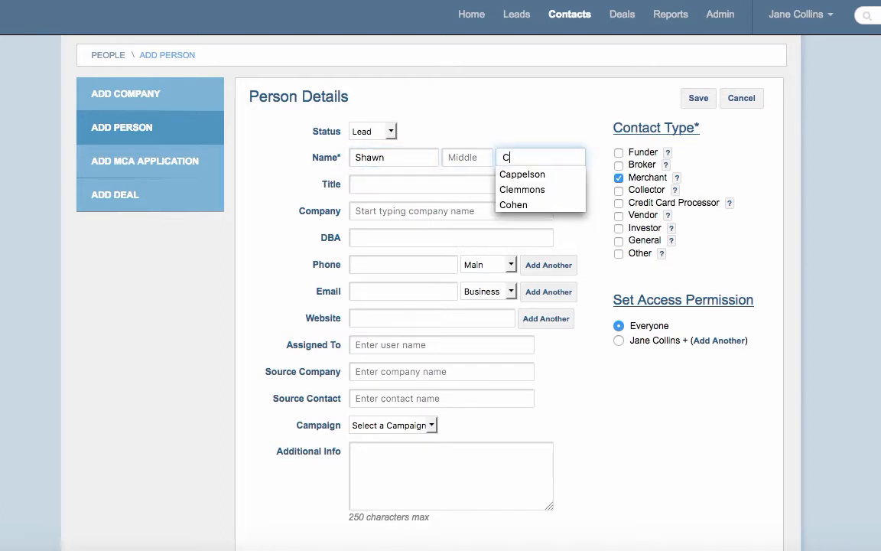
text(onnors)
- Set the lead's title to President and the company to Just a Scoop Ice Creamery
click(376, 192)
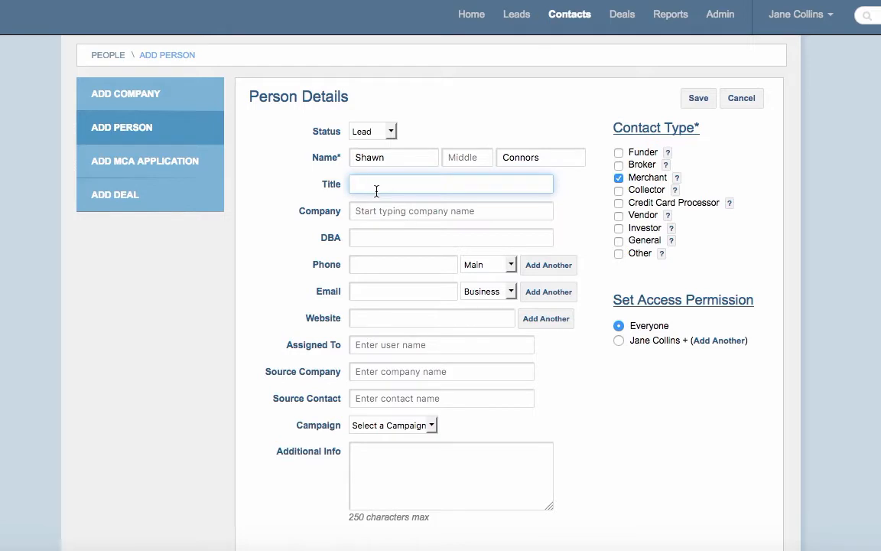
text(Pre)
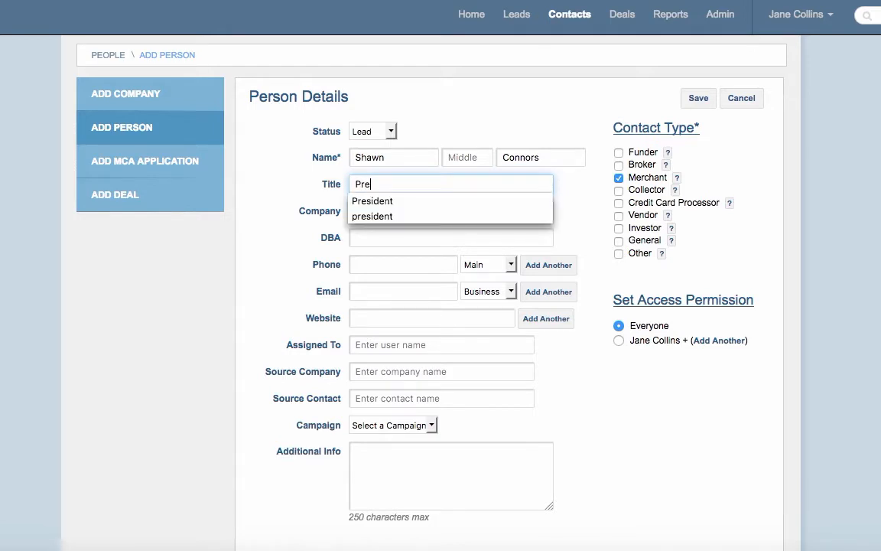
text(sident)
key(Tab)
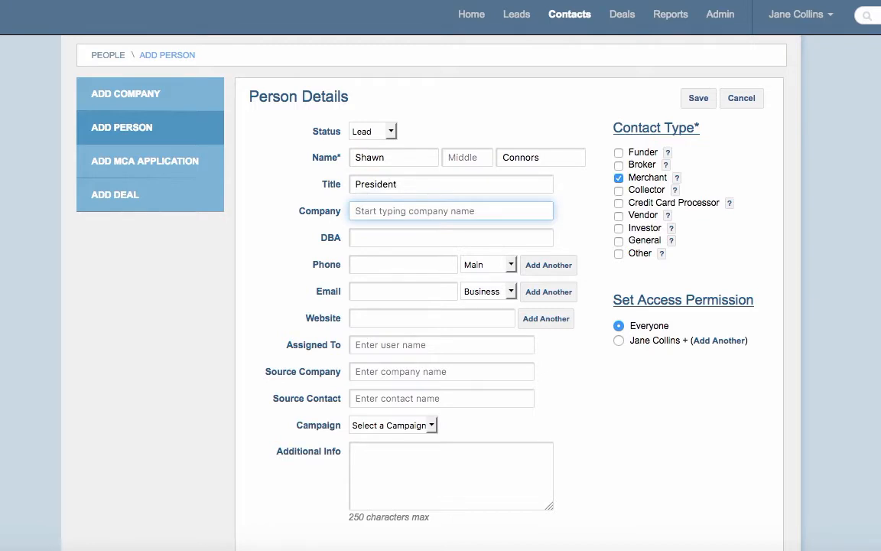
text(Just a Sc)
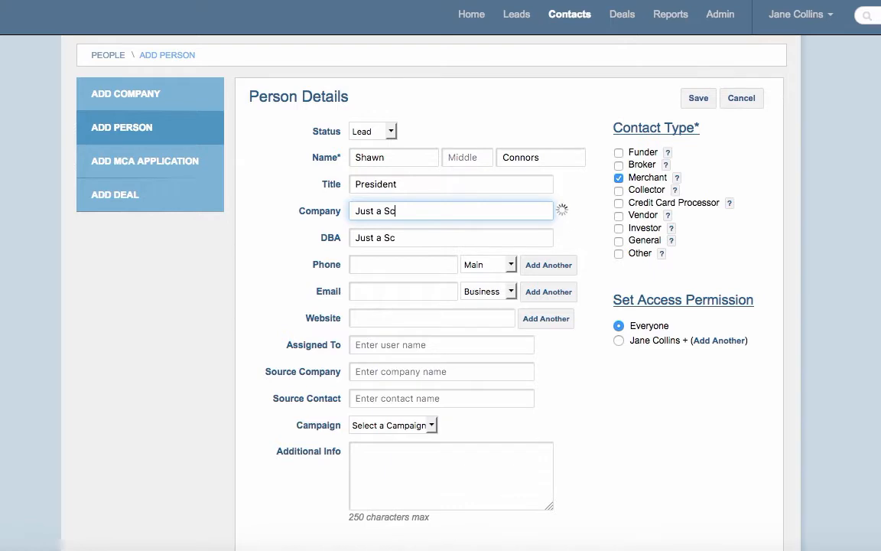
text(oop Ice C)
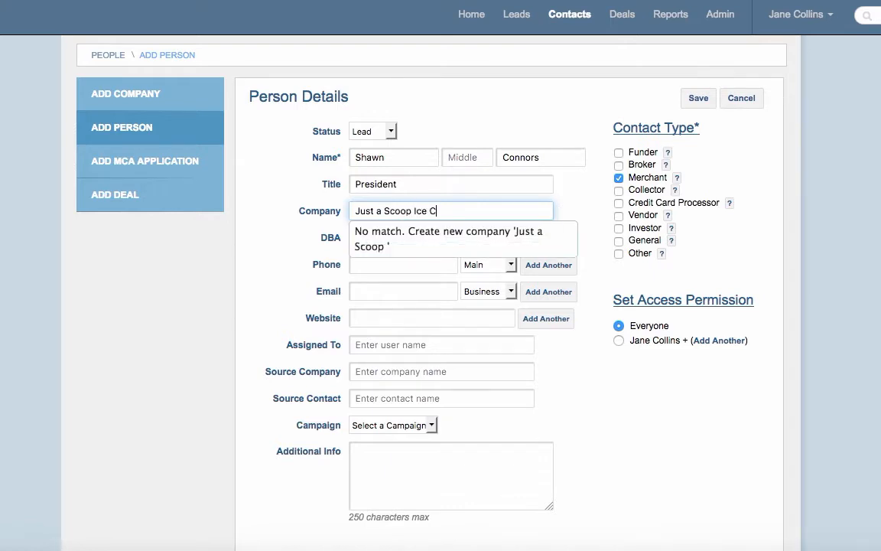
text(reamery)
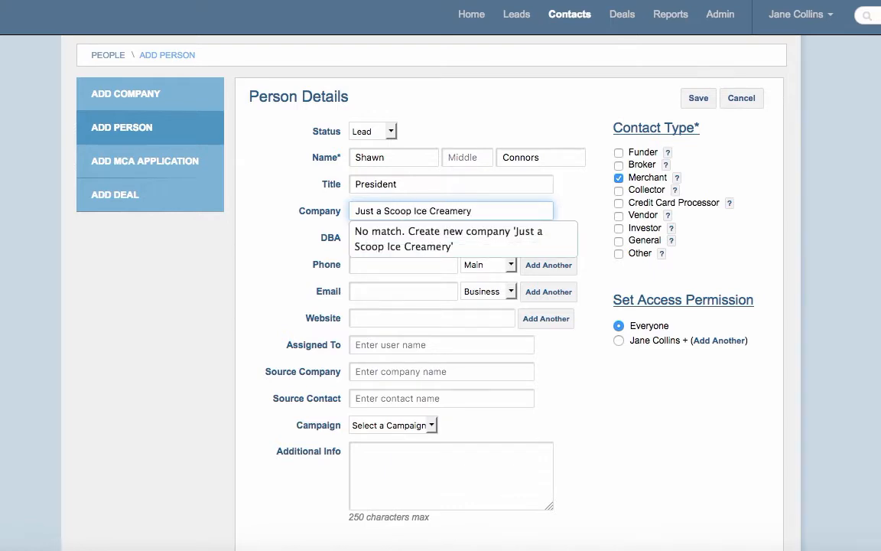
click(597, 220)
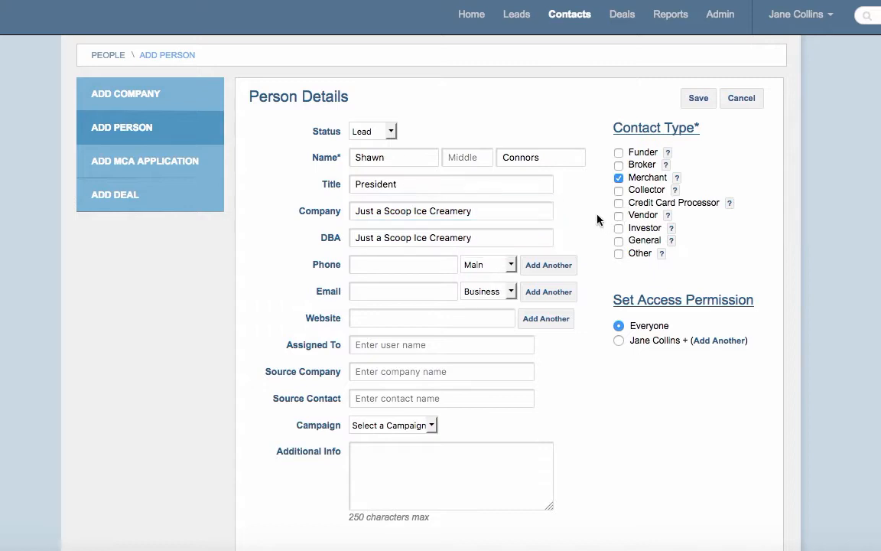
- Fill in the lead's main phone number
click(387, 265)
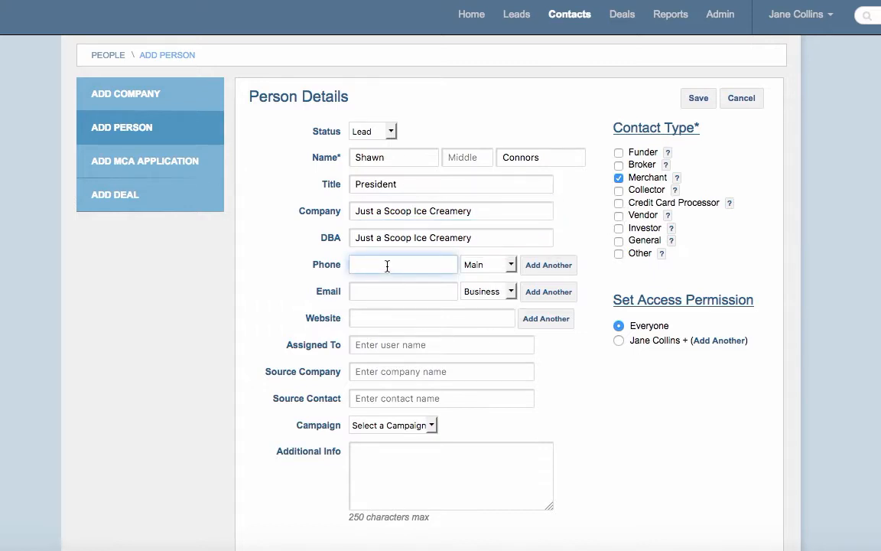
text(212)
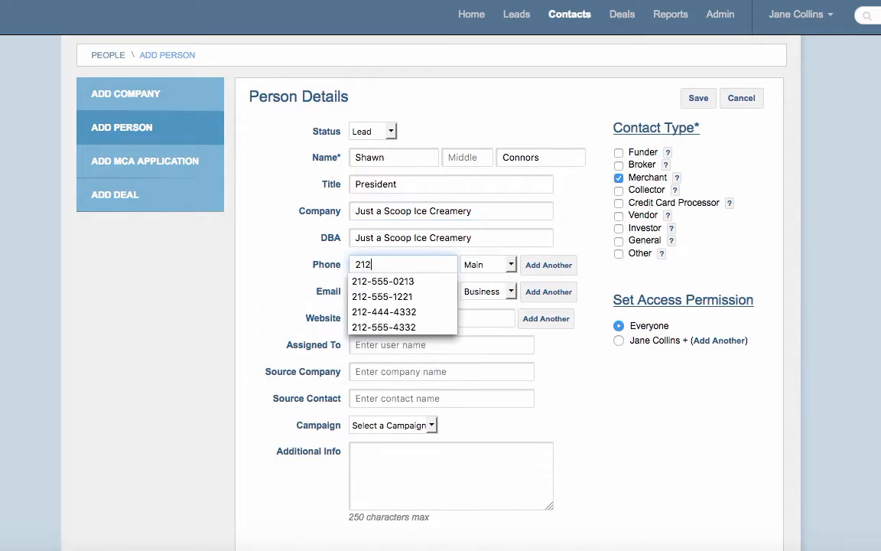
text(-555-)
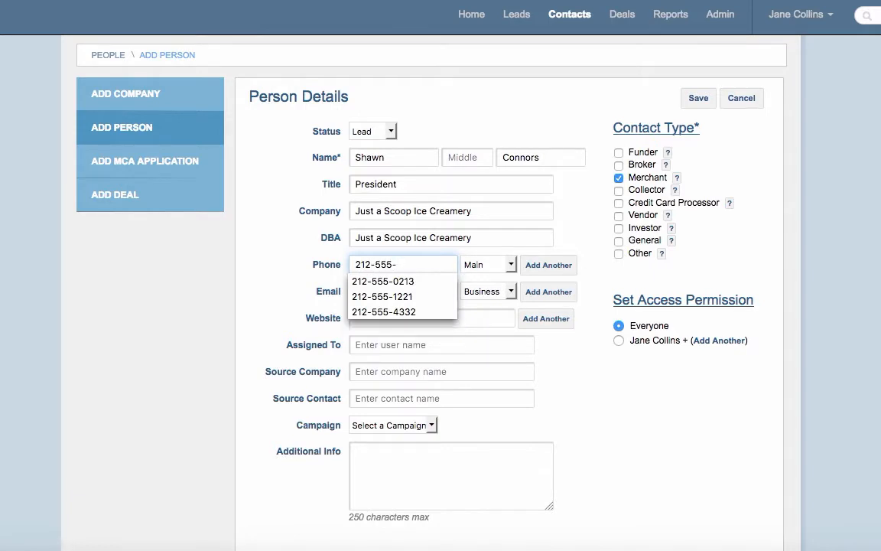
text(1220)
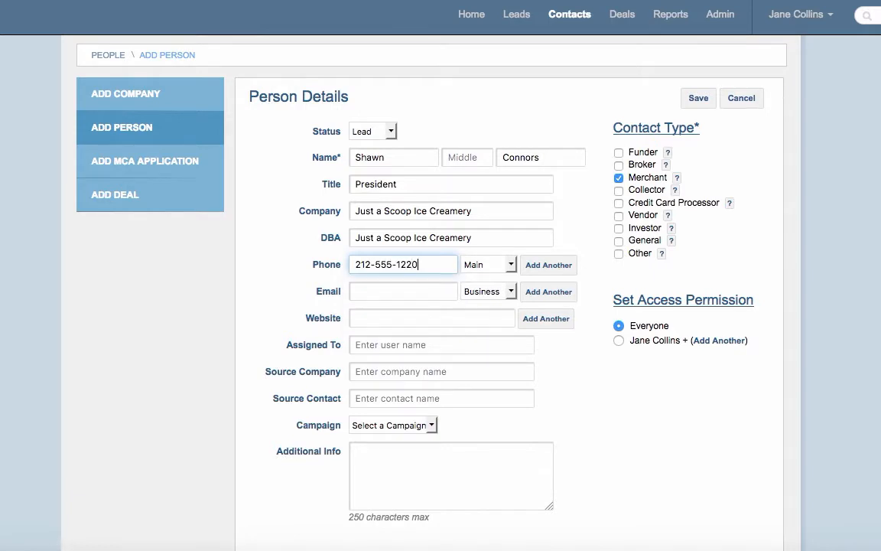
- Add a second phone entry of type Fax with the lead's fax number and save the lead
click(558, 265)
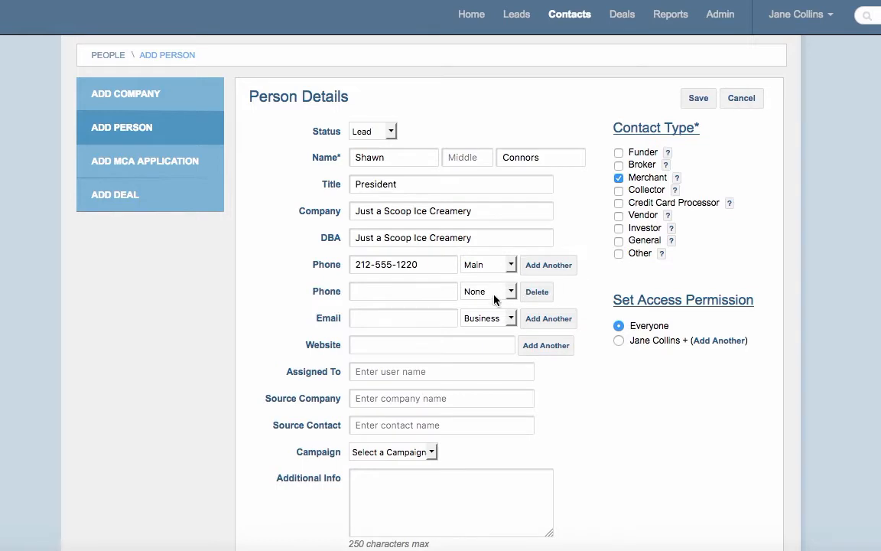
click(494, 294)
click(480, 358)
click(412, 290)
text(212-55)
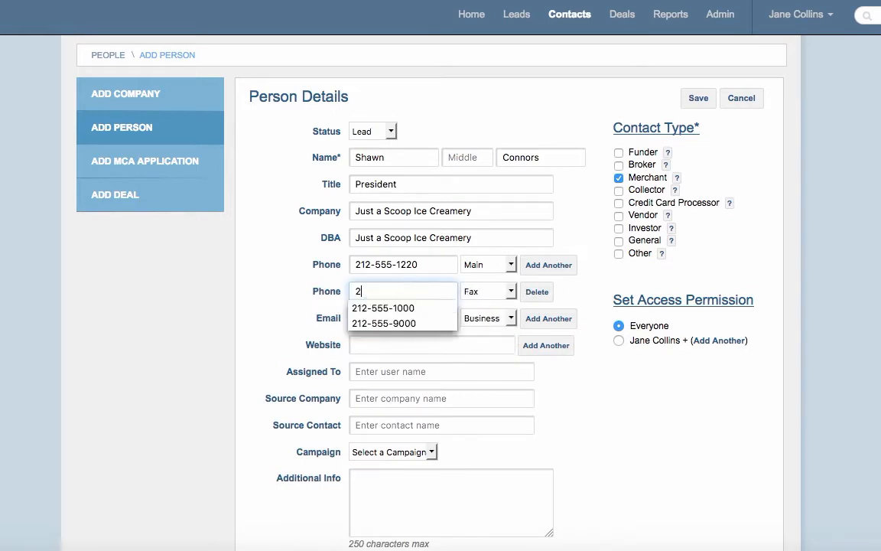
text(5-3300)
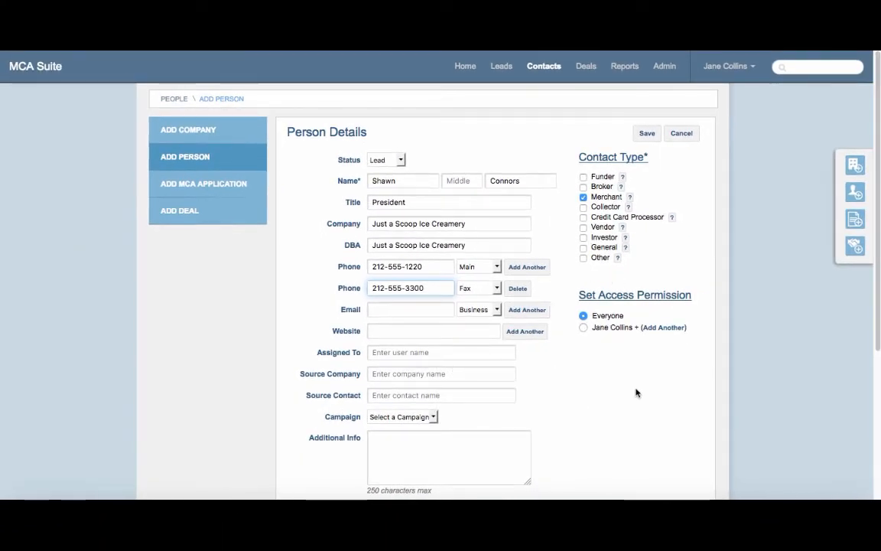
click(648, 135)
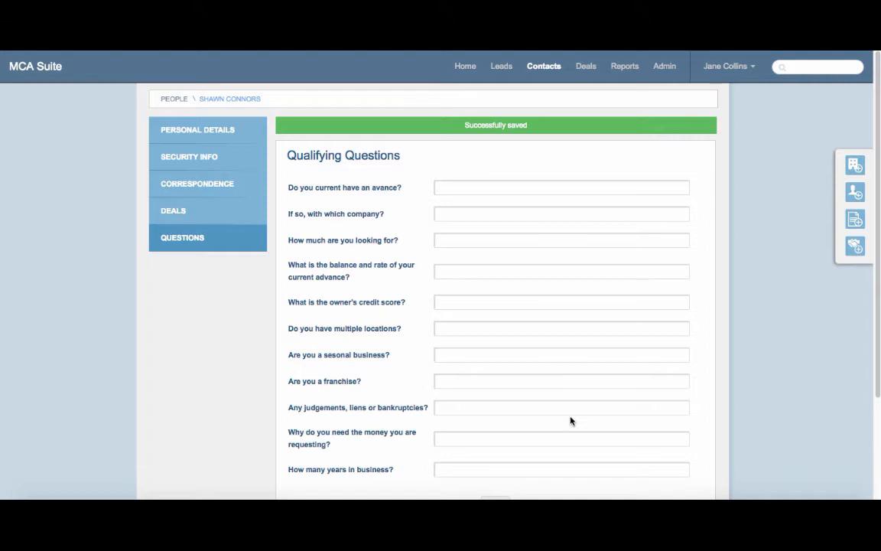
- Answer the qualifying questions on the existing advance with yes, its company with on deck, and the amount sought with 25000
click(482, 187)
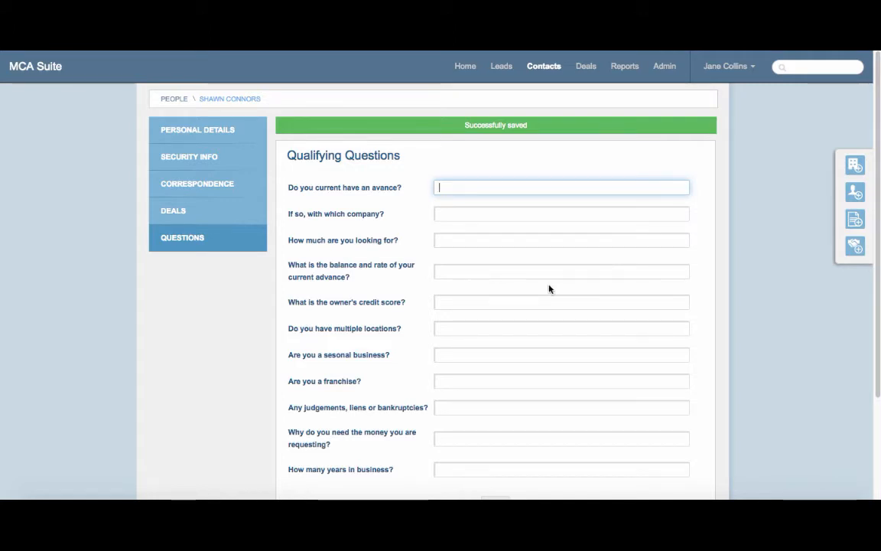
text(yes)
key(Tab)
text(o)
key(Down)
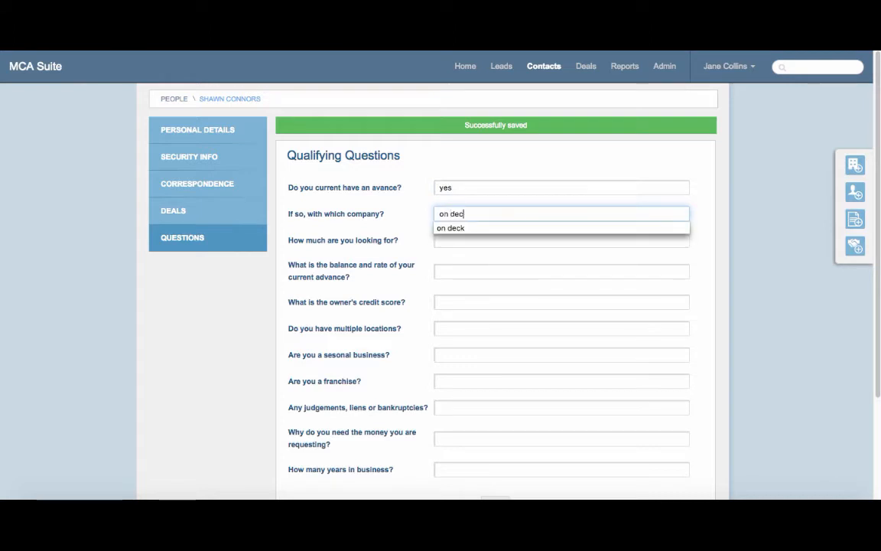
key(Tab)
text(25000)
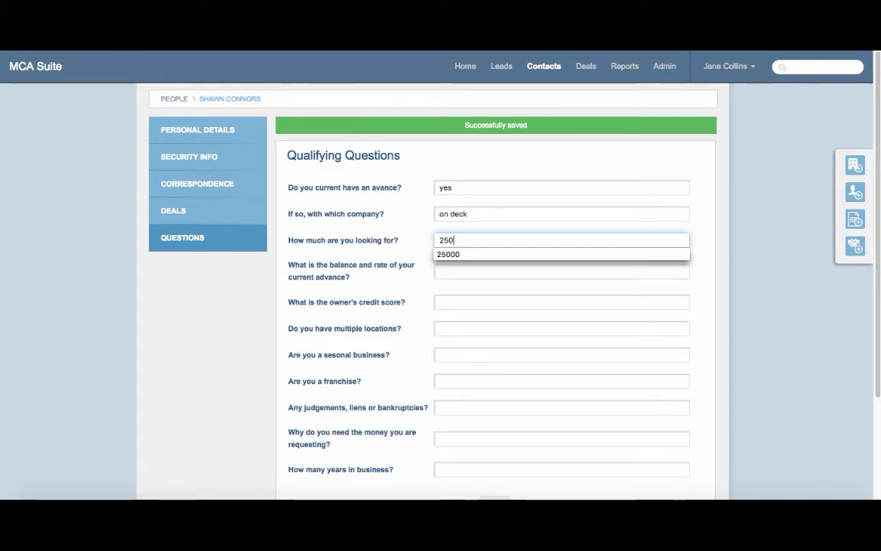
- Leave the balance and rate question blank, and enter 805 for the owner's credit score and 3 for multiple locations
key(Tab)
key(Tab)
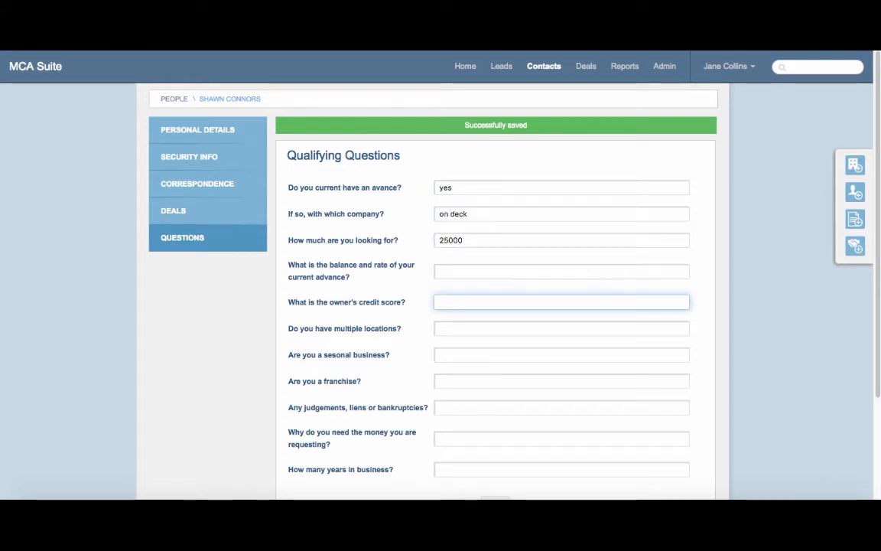
text(805)
key(Tab)
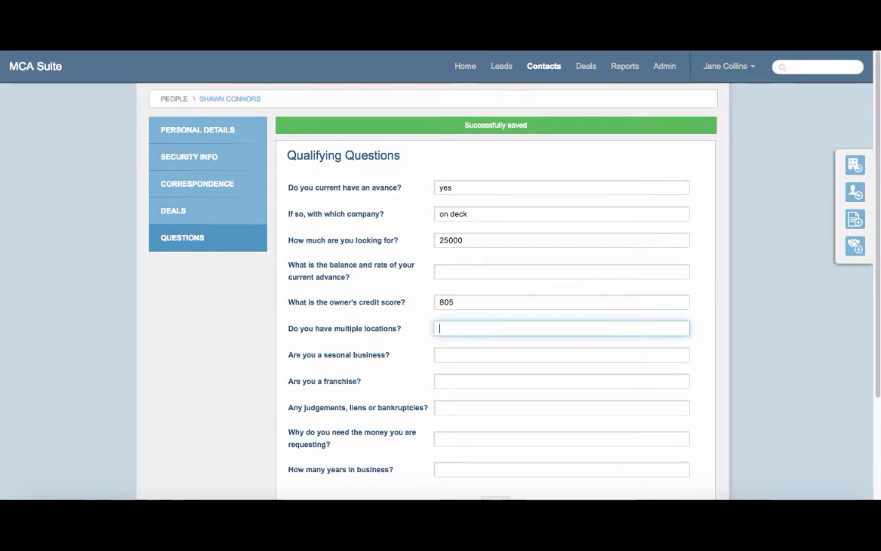
text(3)
key(Tab)
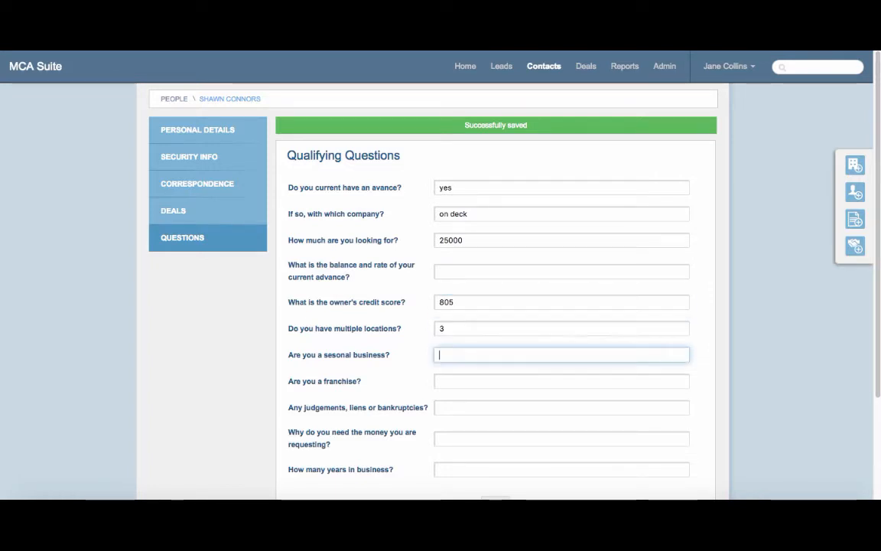
- Answer no for seasonal business, yes for franchise and none for judgements, liens or bankruptcies, and save the questions
text(no)
key(Tab)
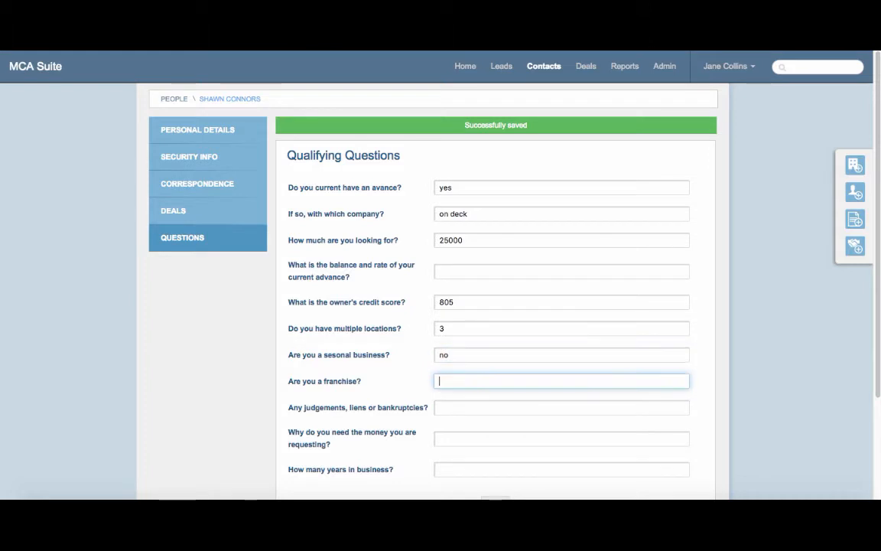
text(yes)
key(Tab)
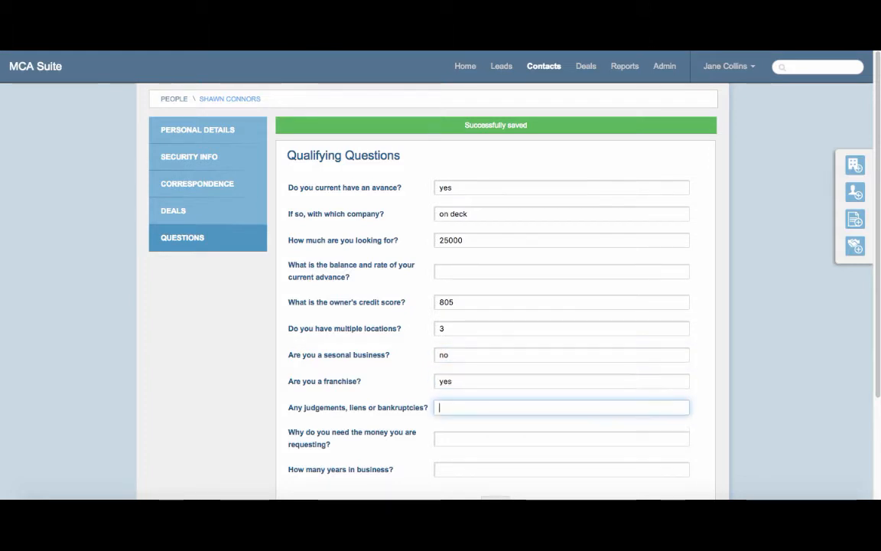
text(none)
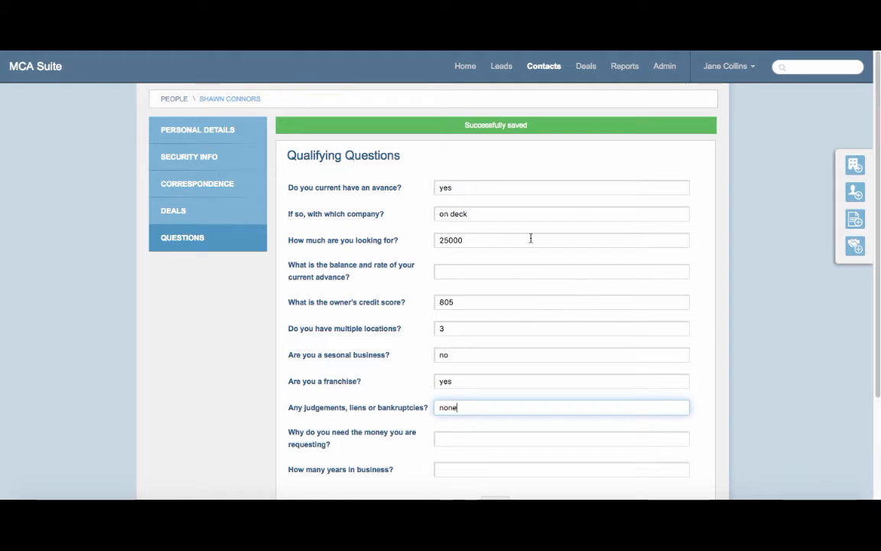
scroll(523, 284, down, 3)
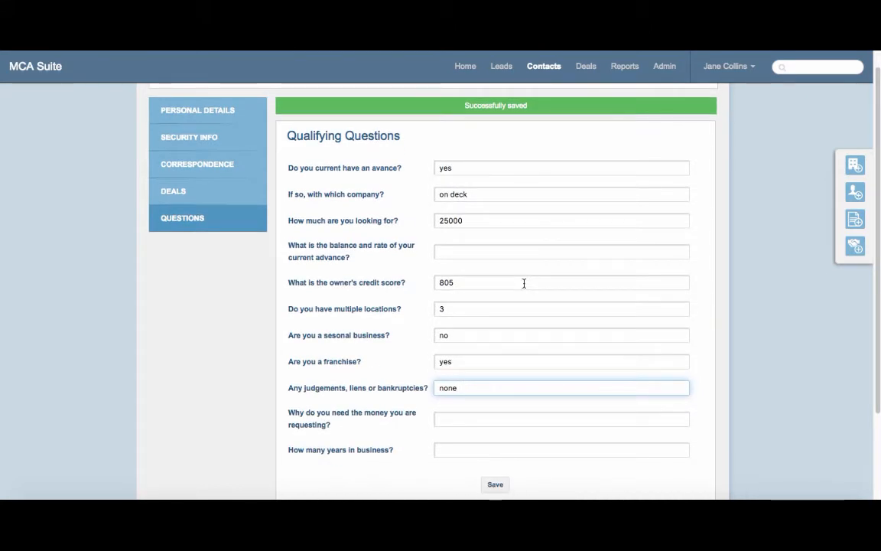
click(492, 430)
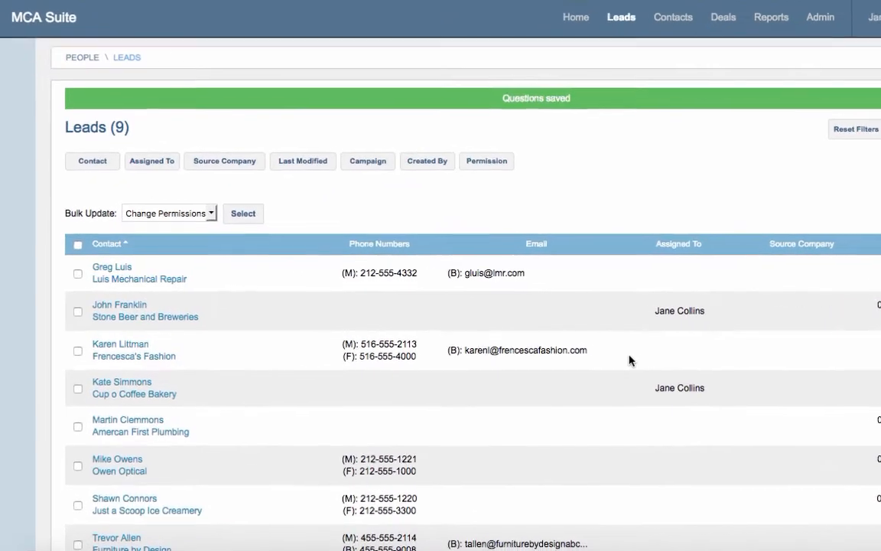
- Start a new MCA application from the Just a Scoop Ice Creamery lead and enter 15000 as the amount requested
scroll(636, 361, down, 3)
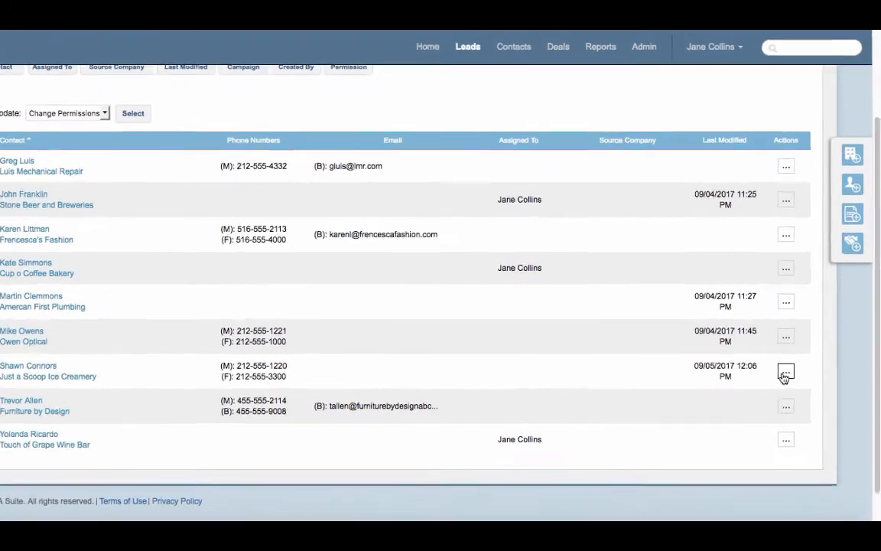
click(794, 363)
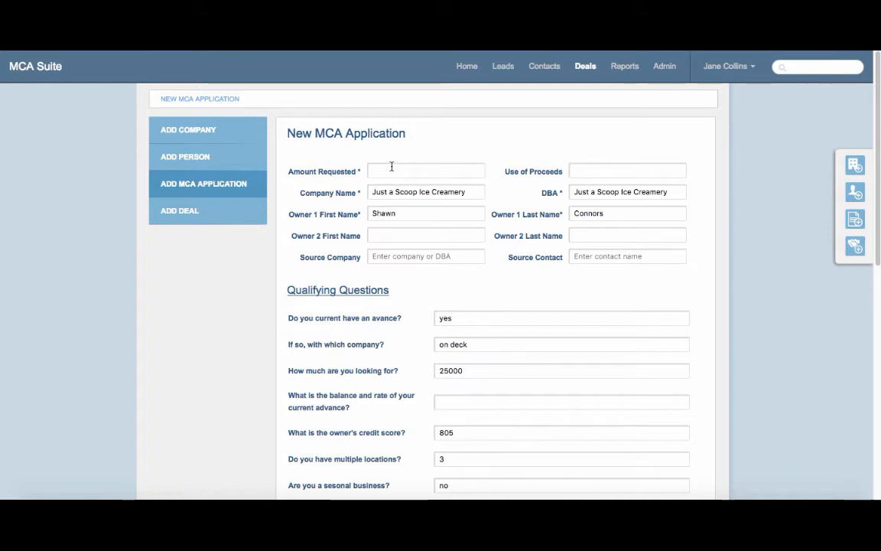
click(389, 172)
text(15000)
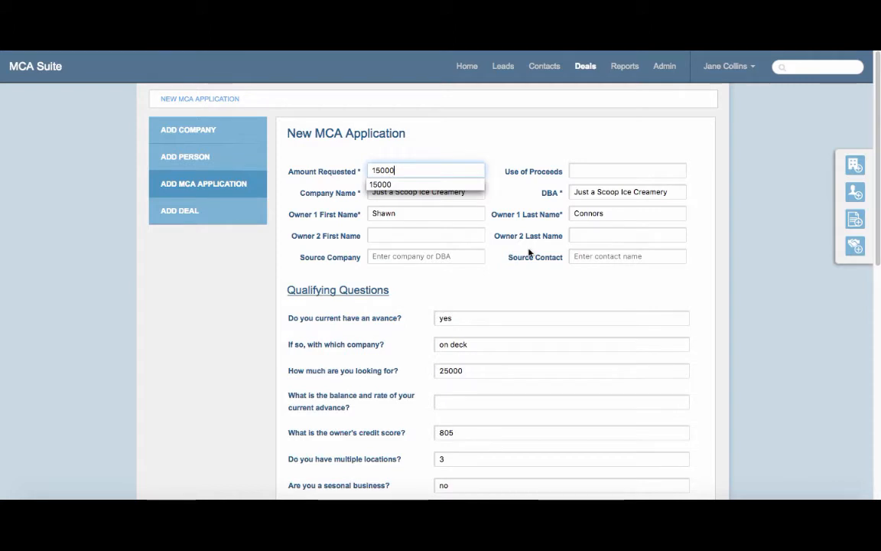
click(664, 306)
scroll(461, 205, down, 2)
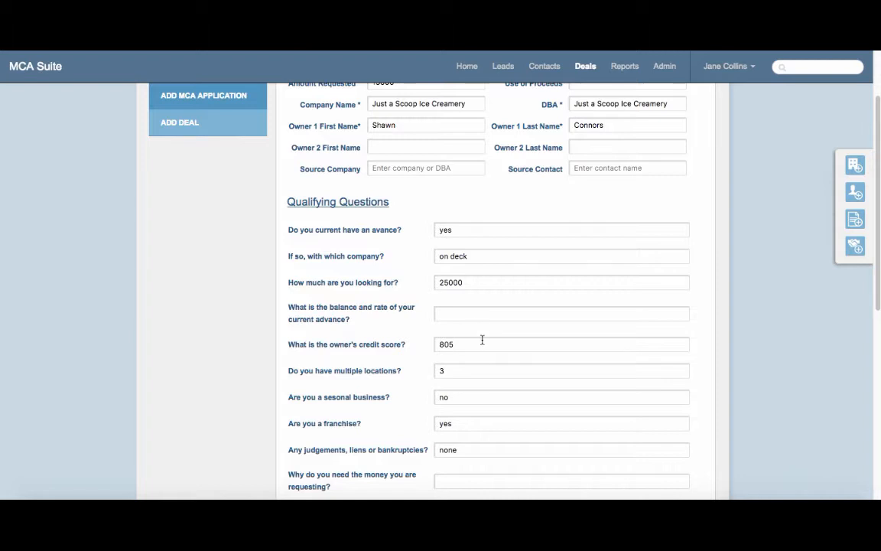
- Fill in the company's street address and zip code in the application's company address section
scroll(478, 333, down, 5)
click(407, 341)
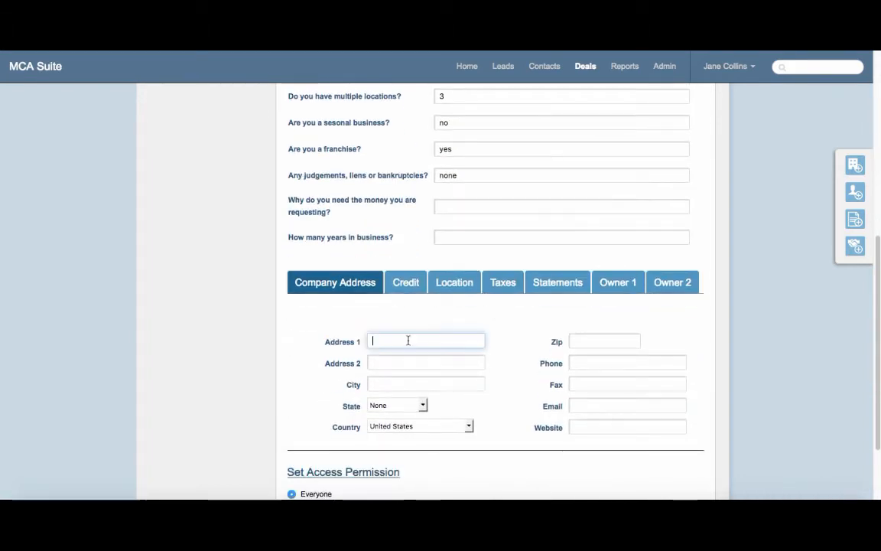
text(120 1)
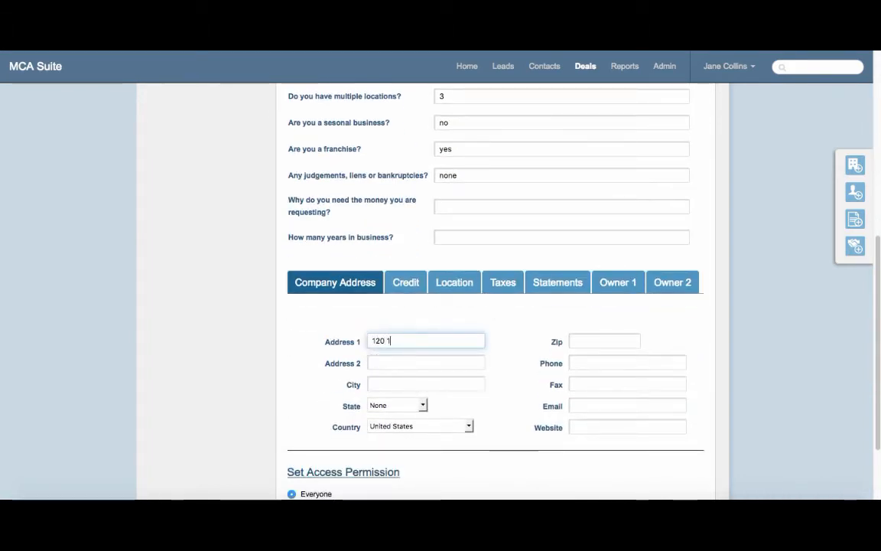
text(7th Street)
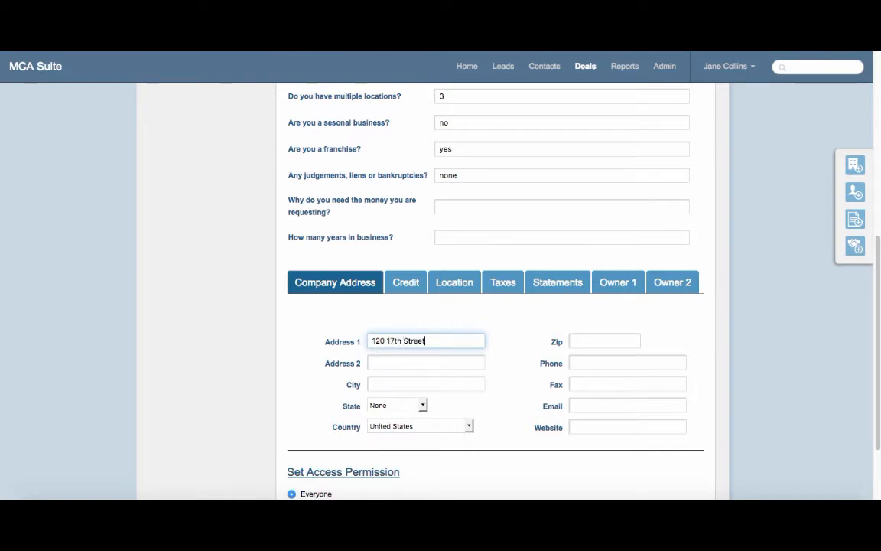
click(580, 341)
text(10011)
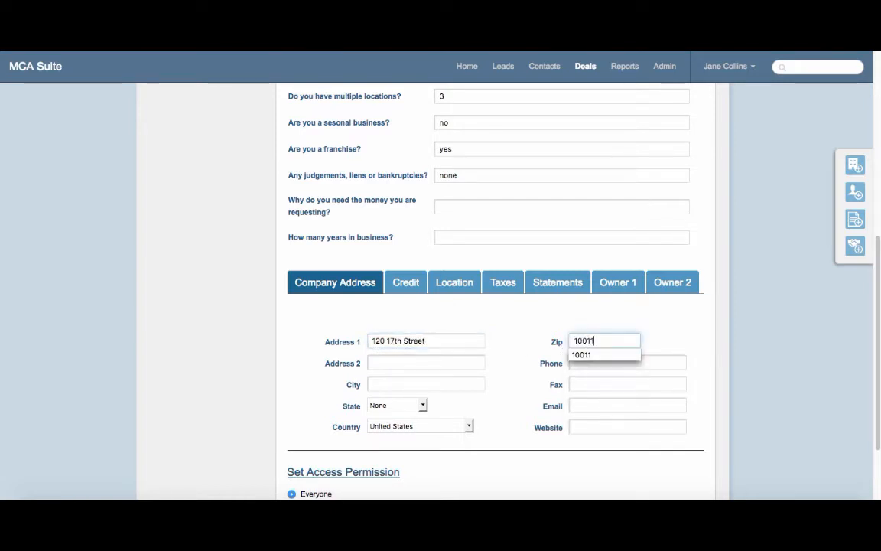
click(597, 427)
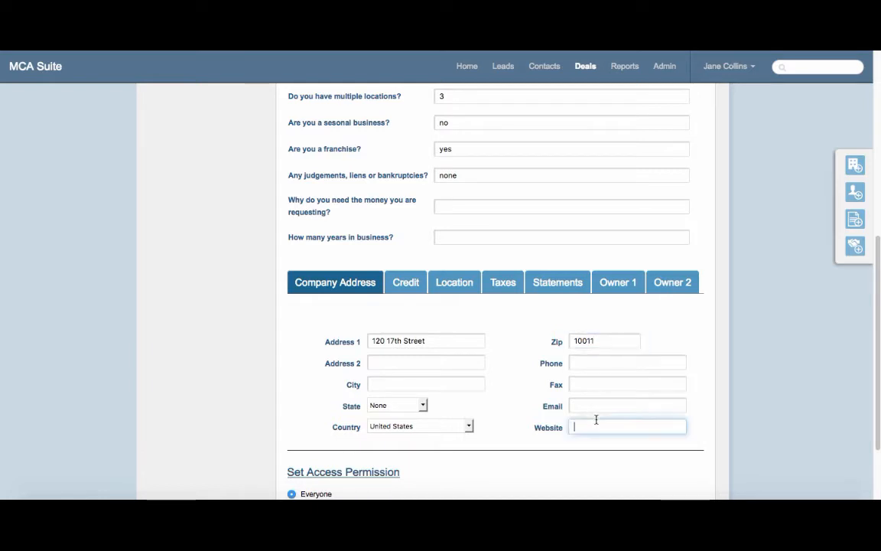
text(www.j)
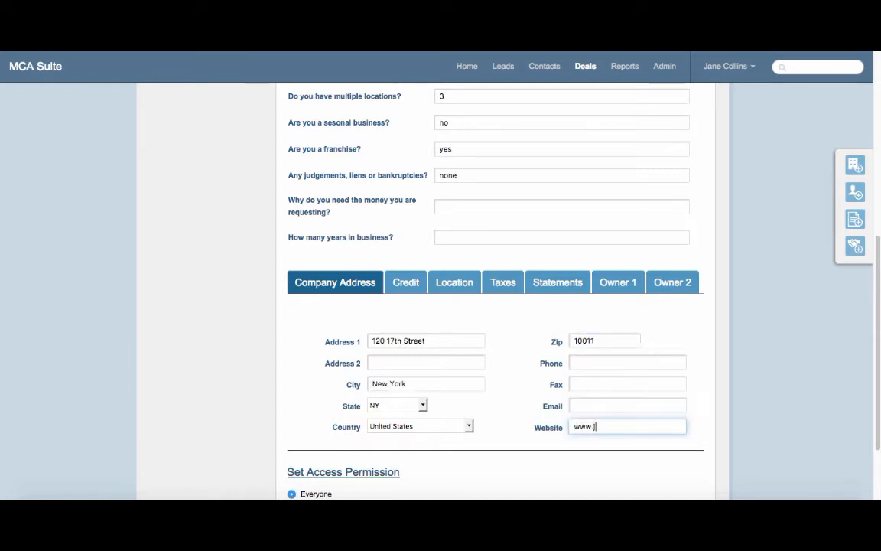
text(ustasc)
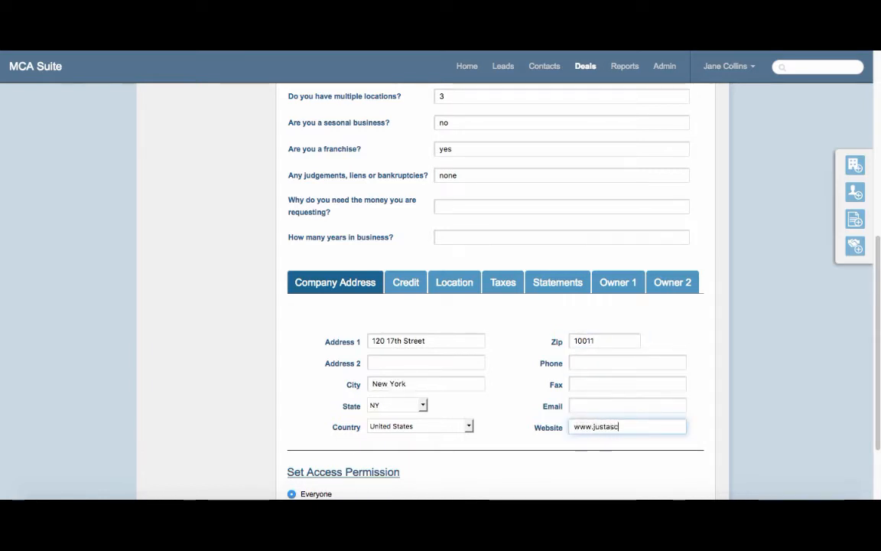
text(oop.com)
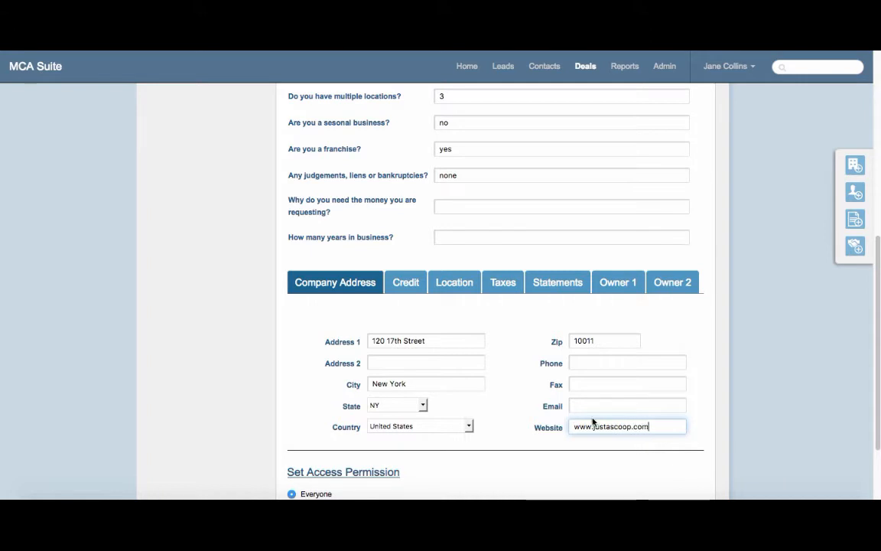
- Enter the company's EIN and an incorporation date of 5/12/2014 in the application's credit details
click(403, 281)
click(373, 333)
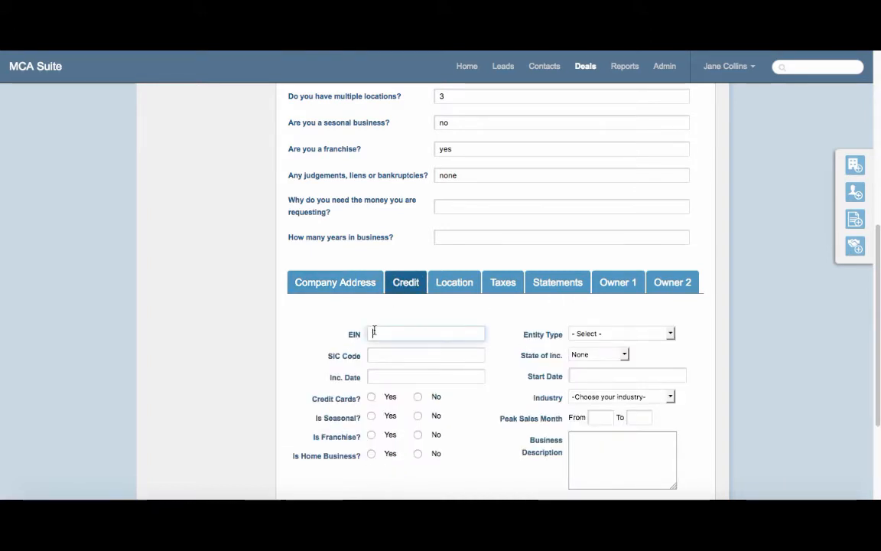
text(99-5663)
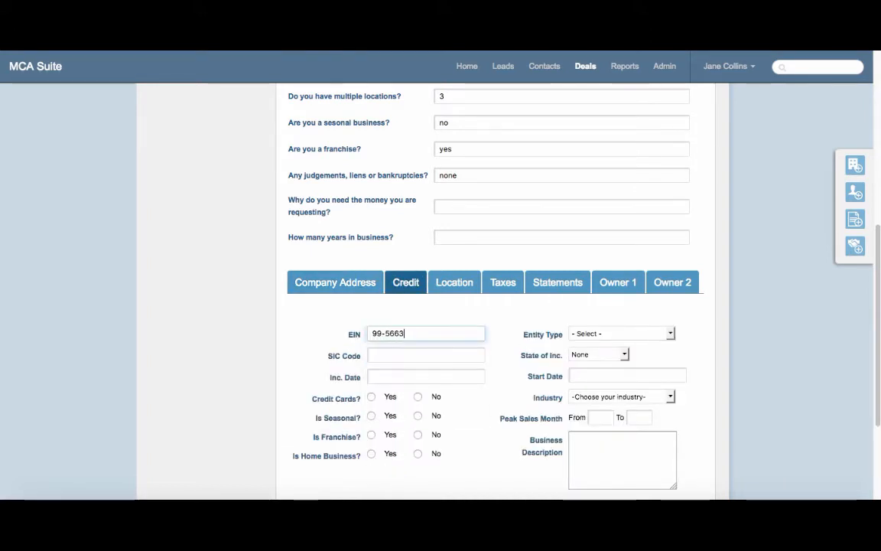
click(449, 375)
text(5/)
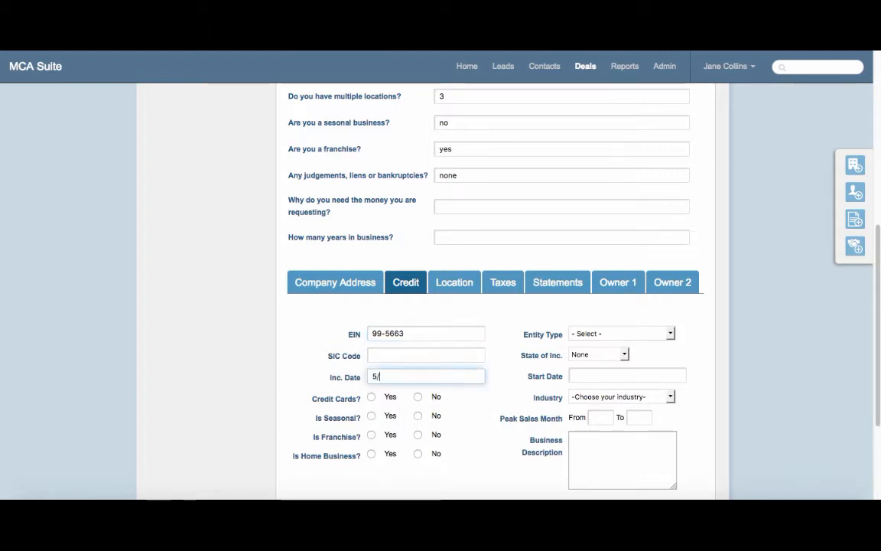
text(12/2014)
- Set the entity type to Inc and the state of incorporation to NY
click(630, 334)
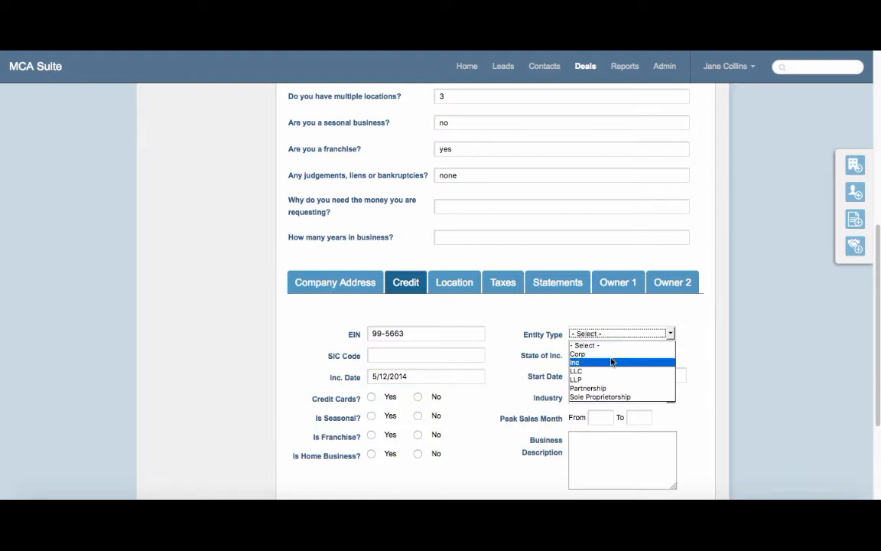
click(612, 362)
click(615, 354)
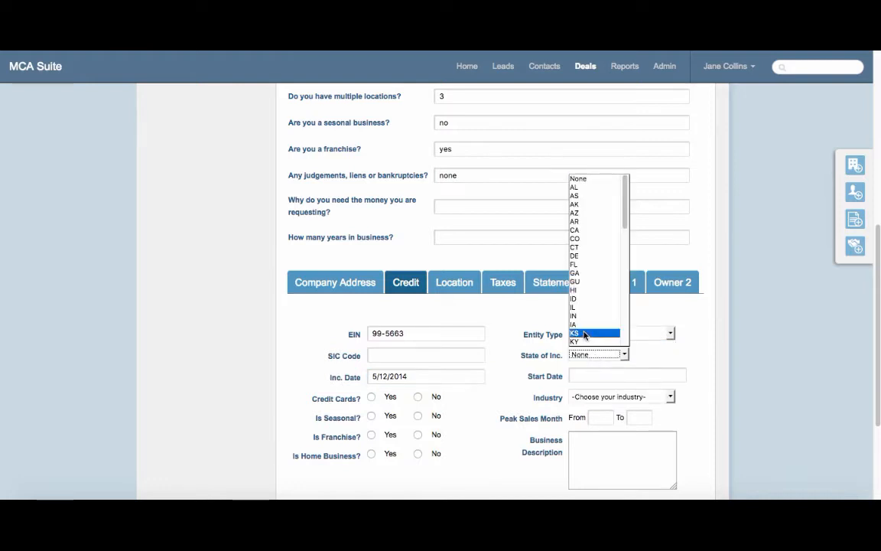
key(n)
scroll(580, 332, down, 1)
scroll(584, 342, down, 2)
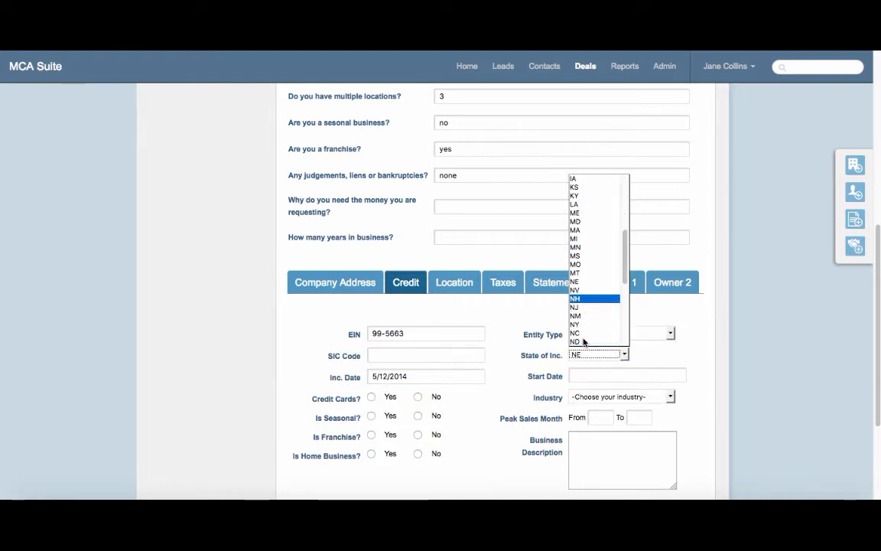
click(580, 325)
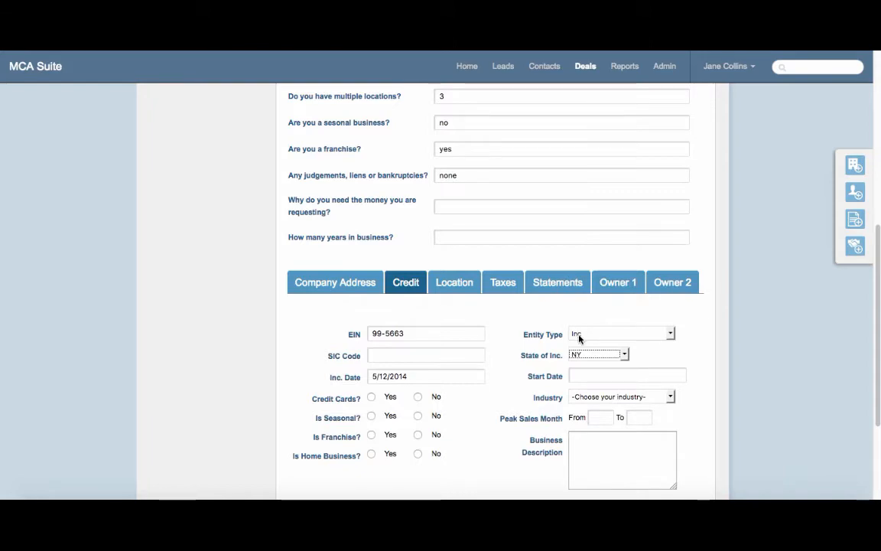
scroll(662, 364, down, 1)
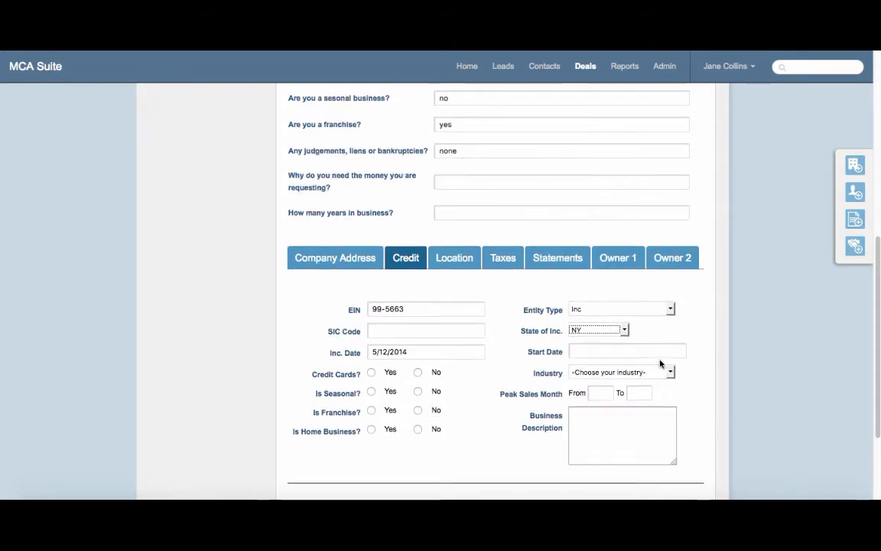
scroll(662, 363, down, 3)
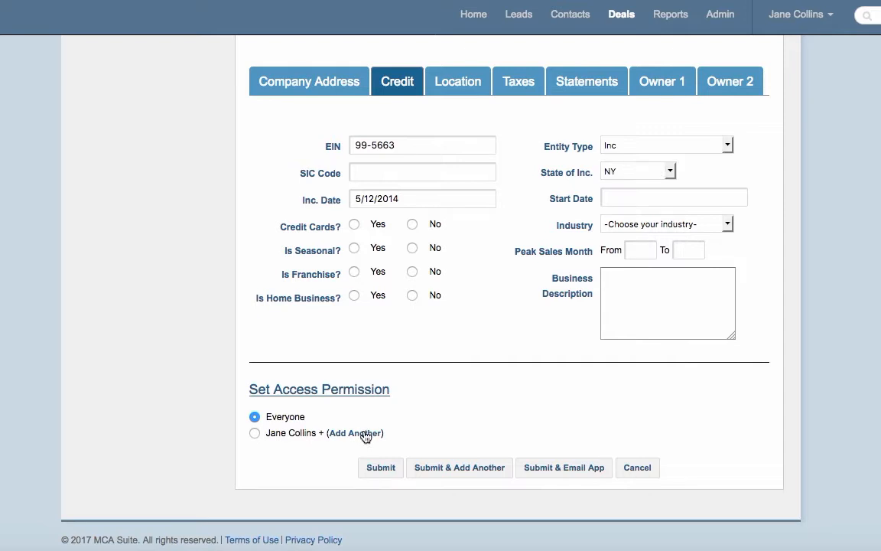
click(363, 433)
click(299, 452)
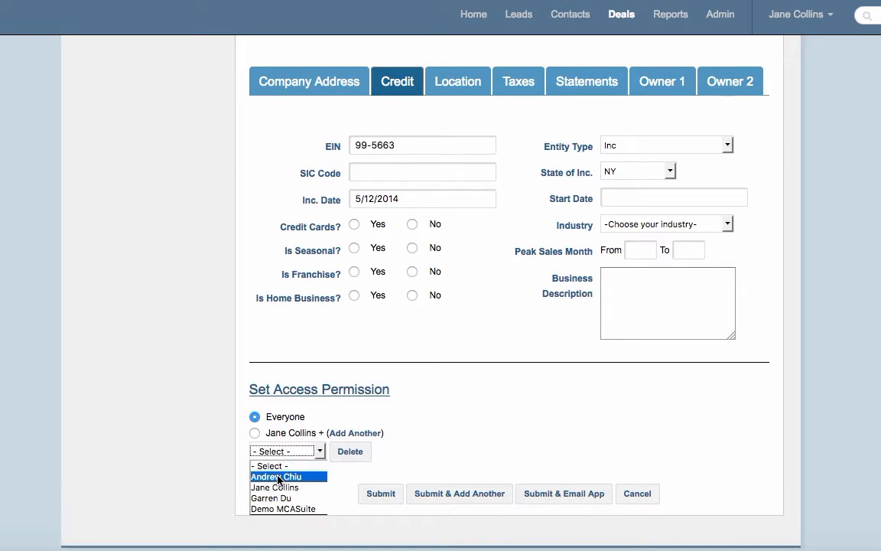
click(438, 424)
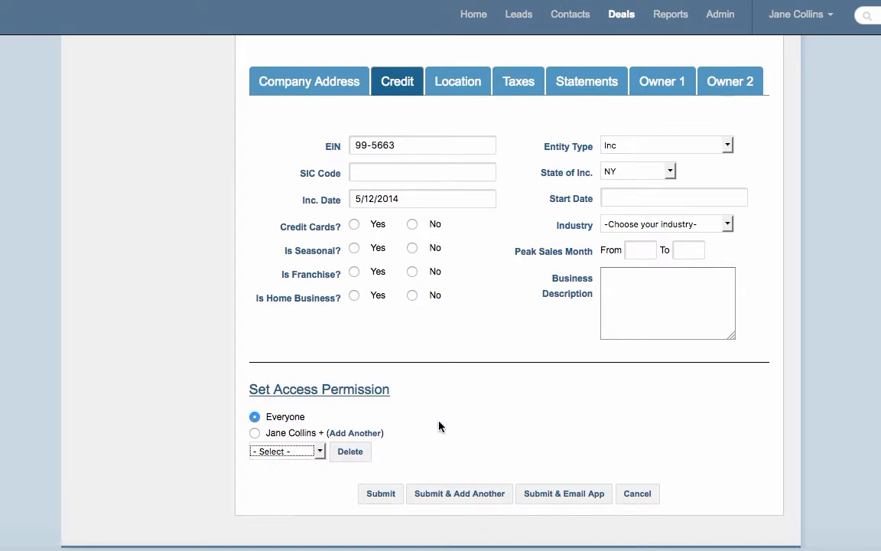
scroll(439, 428, up, 5)
scroll(448, 399, up, 1)
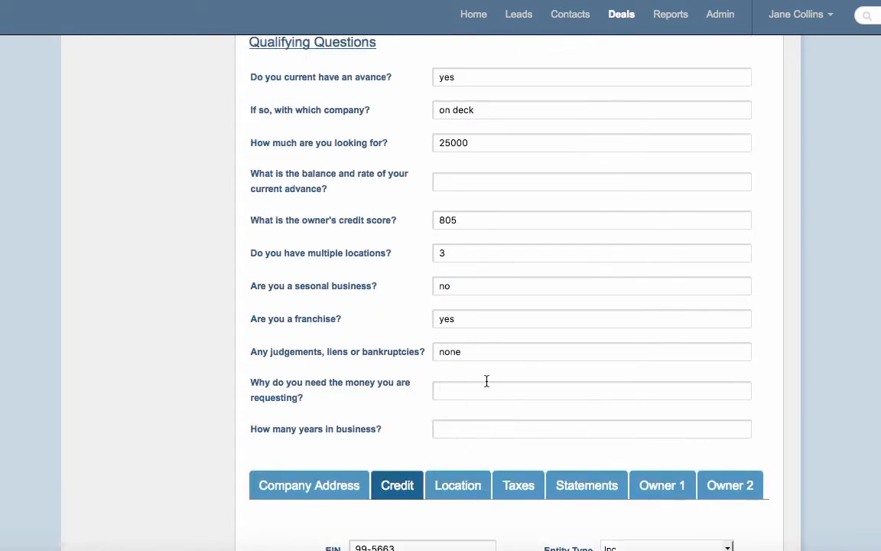
scroll(486, 382, up, 4)
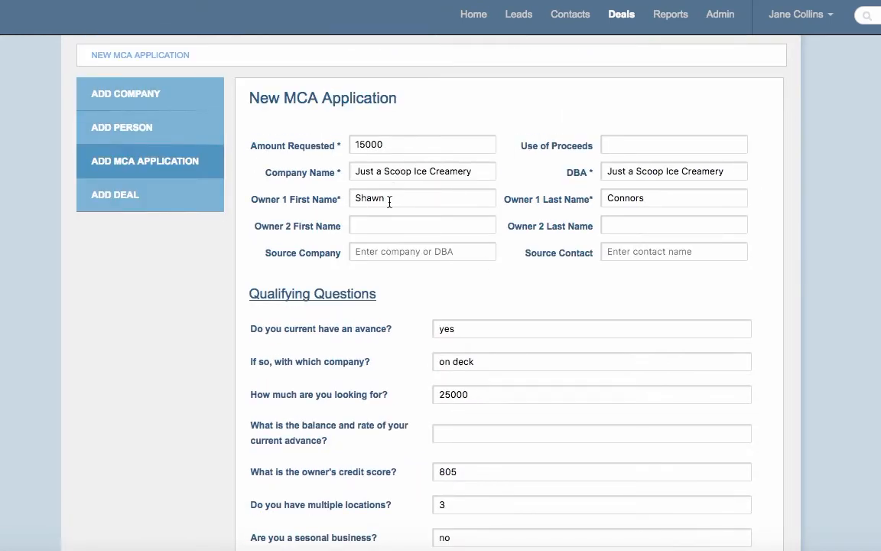
scroll(392, 252, down, 15)
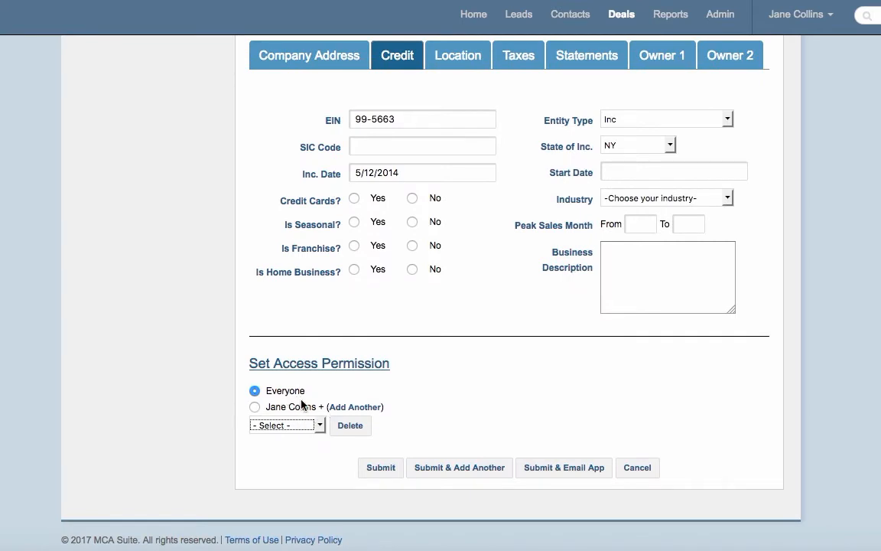
click(339, 426)
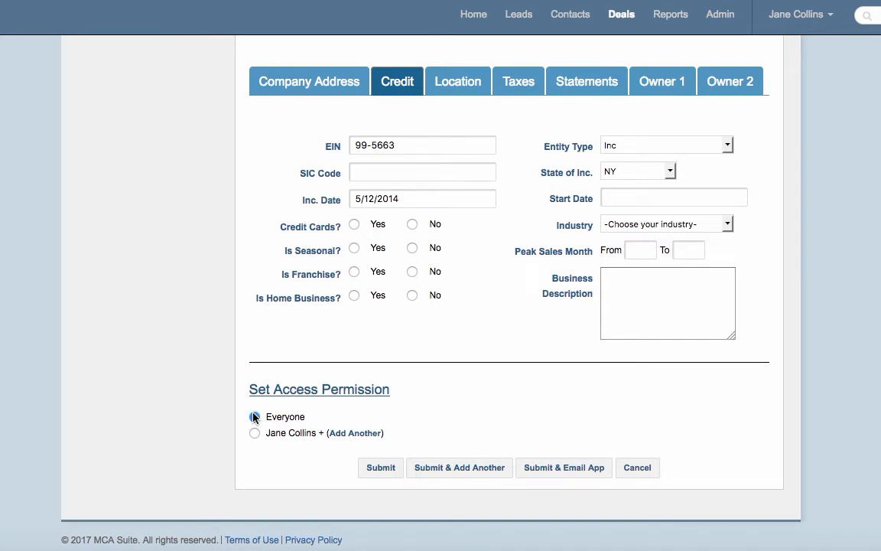
- Submit the MCA application with access for everyone, and check the leads list before returning to the new deal's summary
click(382, 468)
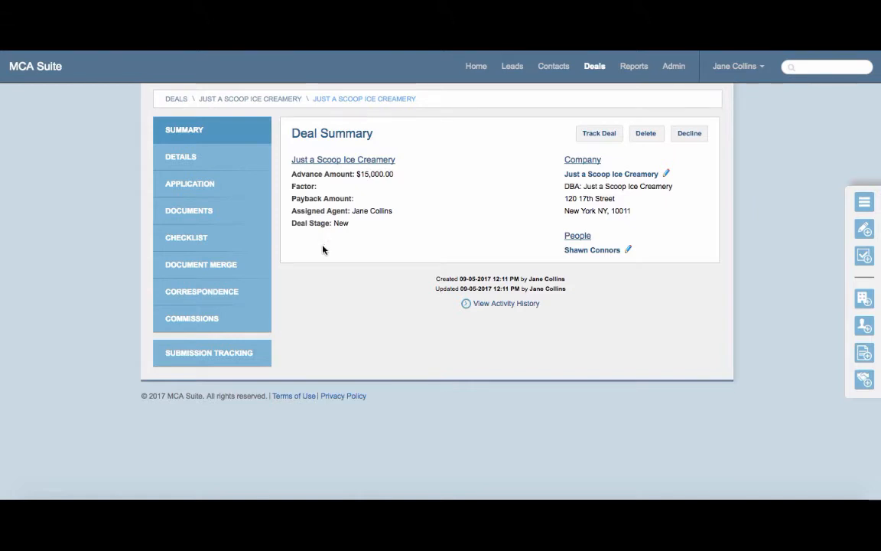
click(514, 69)
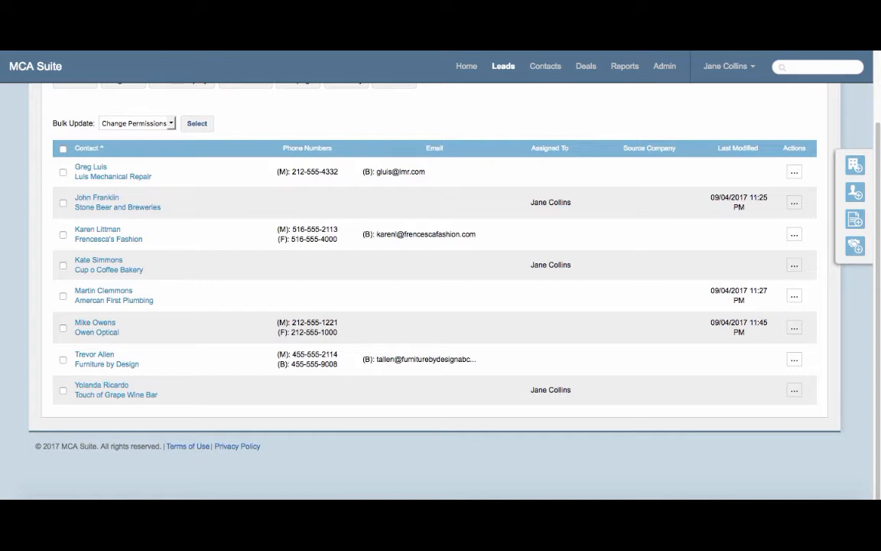
click(15, 50)
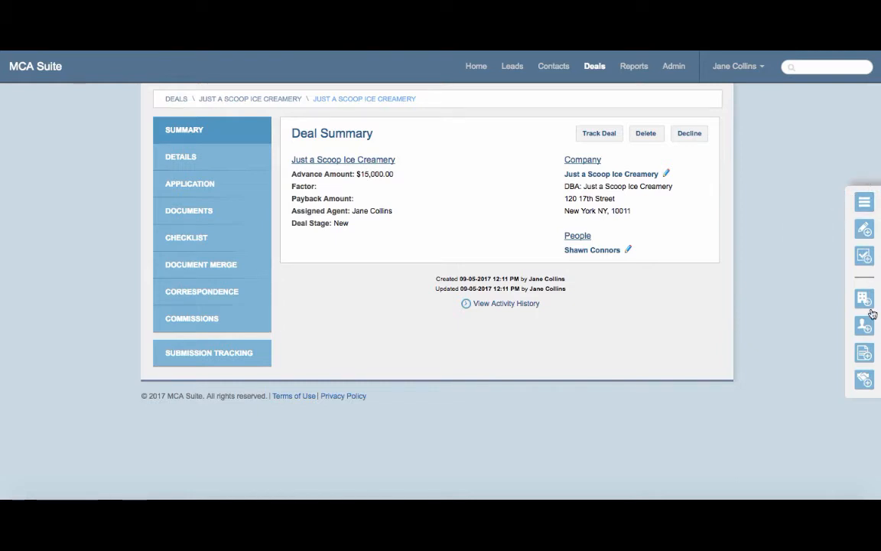
- Add and save a note on the deal with status Application Sent and the text "application sent 9/5"
click(864, 231)
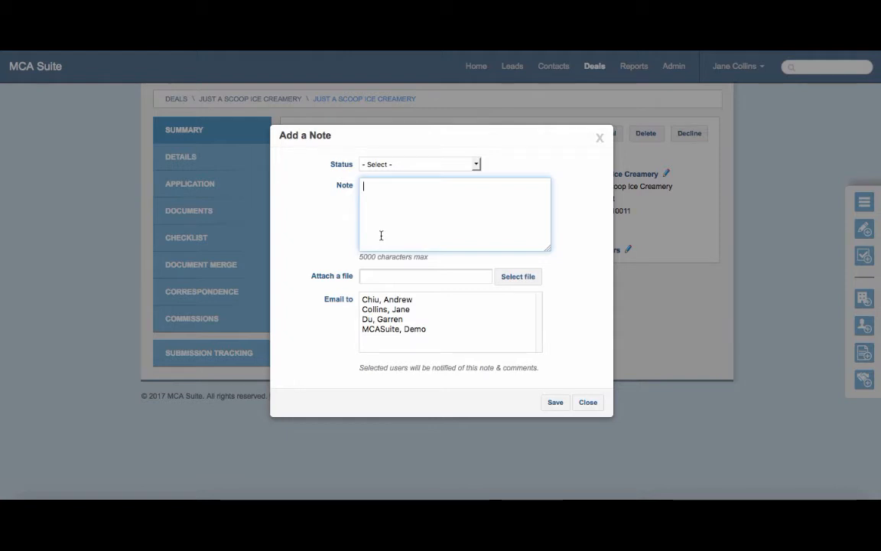
click(393, 167)
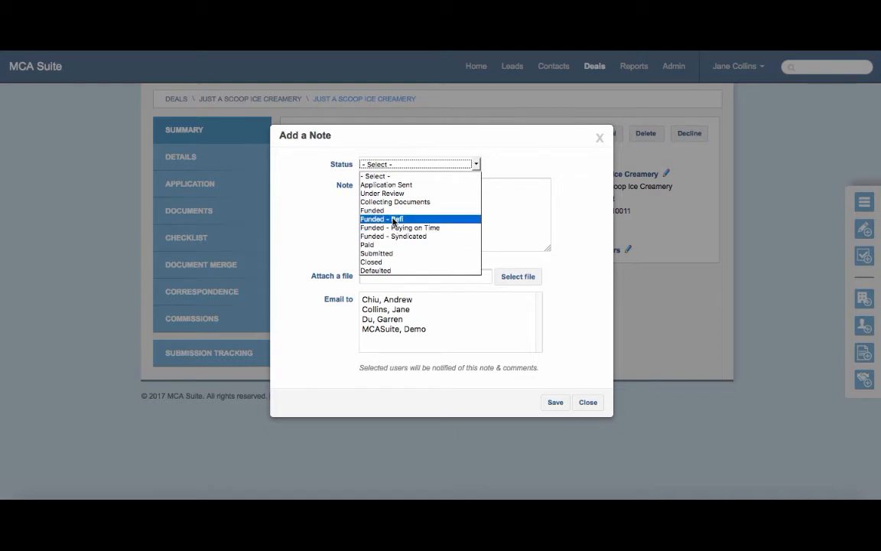
click(384, 184)
click(386, 203)
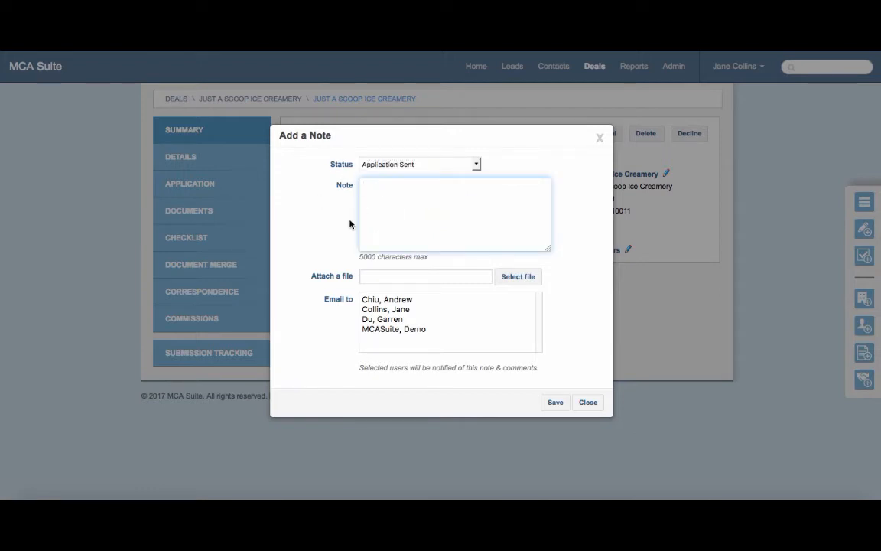
text(application sent )
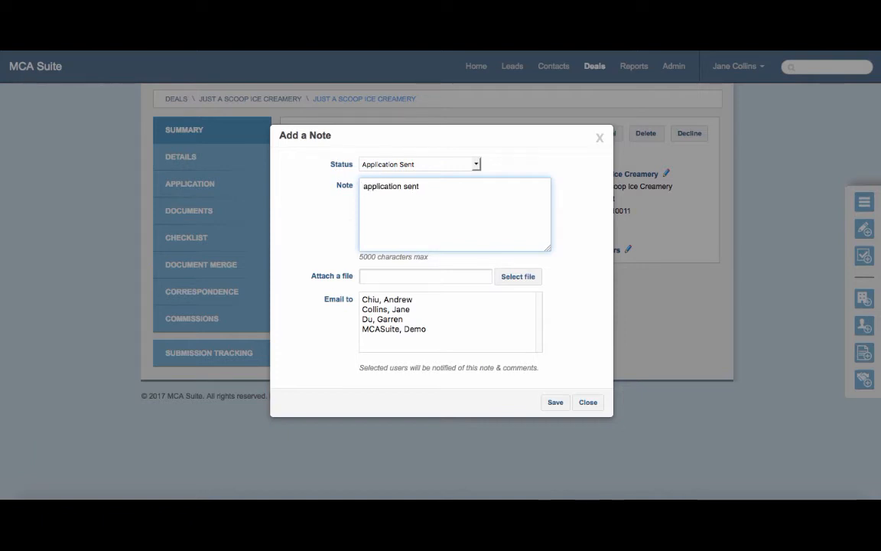
text(9/5)
click(559, 405)
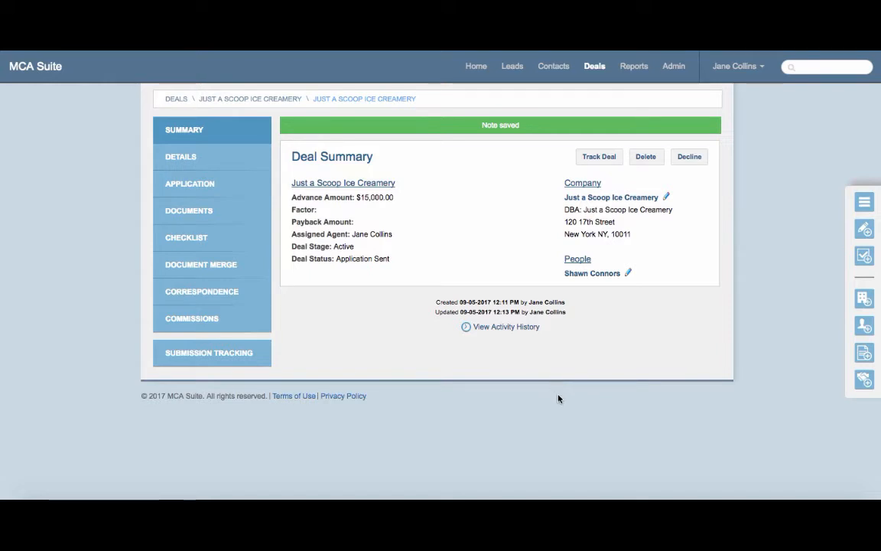
- Filter the deals list by status Application Sent and open the Just a Scoop Ice Creamery deal
click(596, 67)
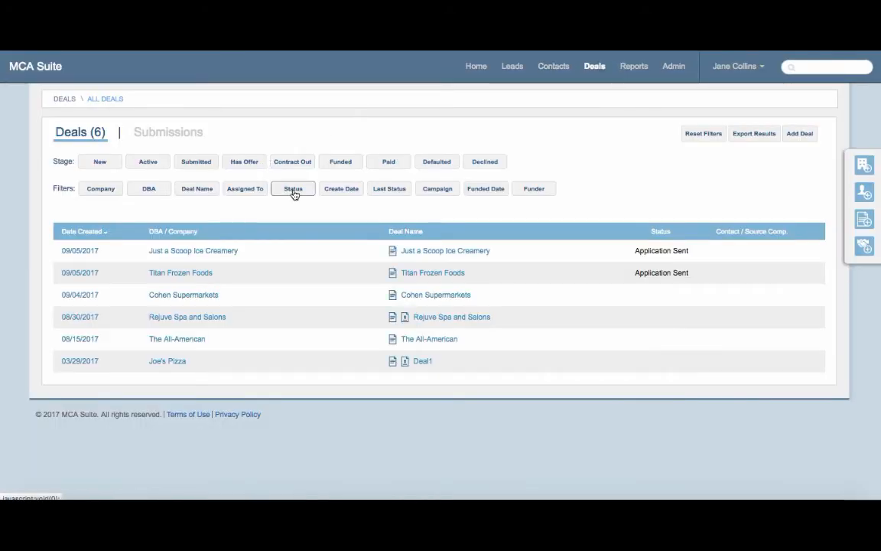
click(299, 194)
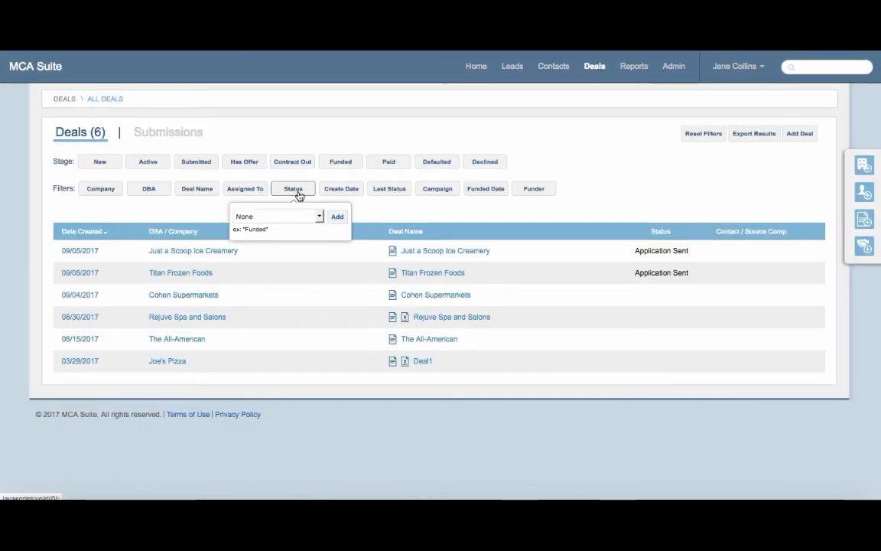
click(295, 217)
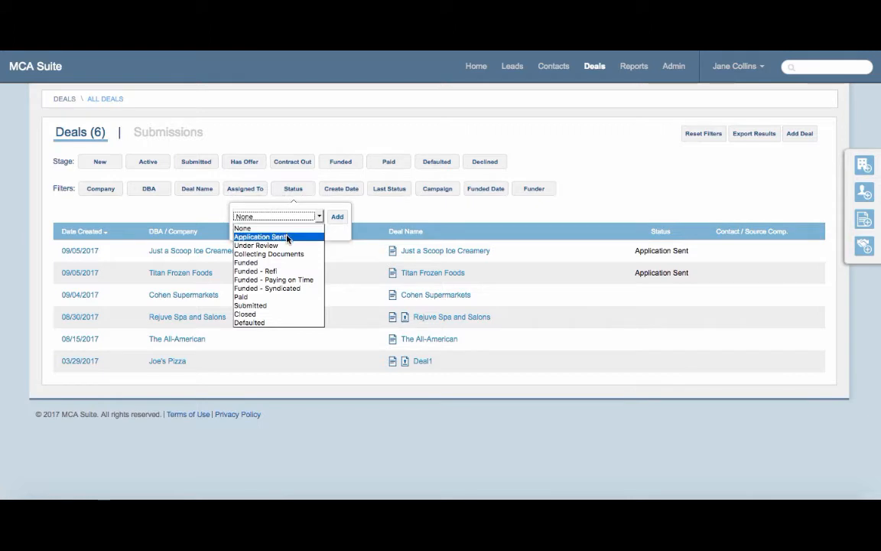
click(290, 237)
click(336, 217)
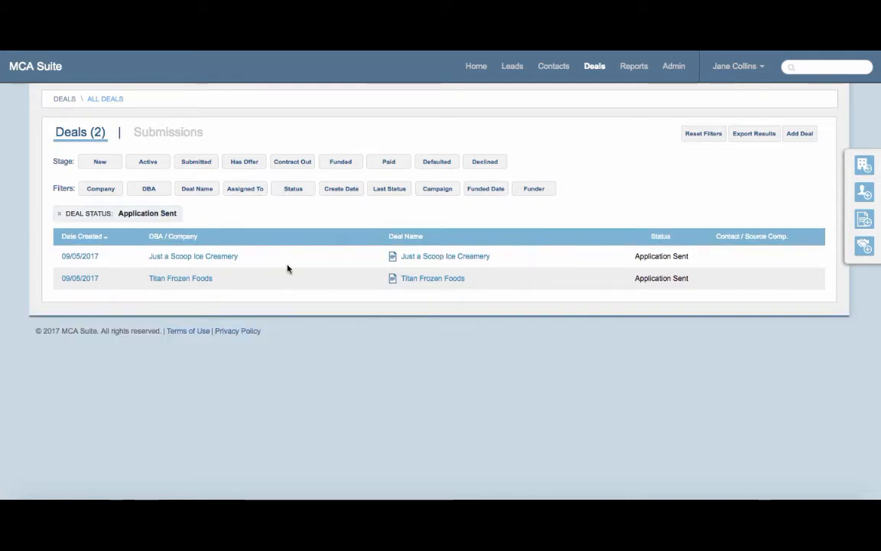
click(426, 260)
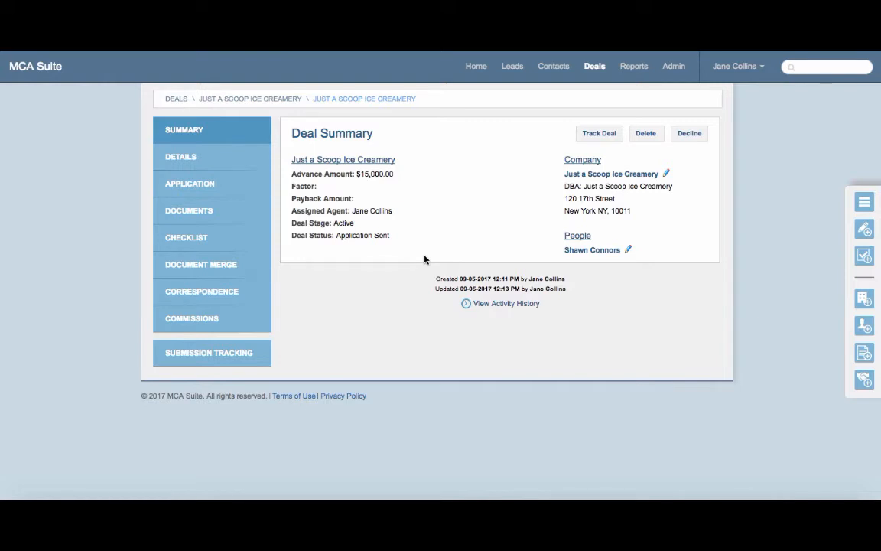
- Review the owner credit and business credit sections in the deal's documents
click(202, 213)
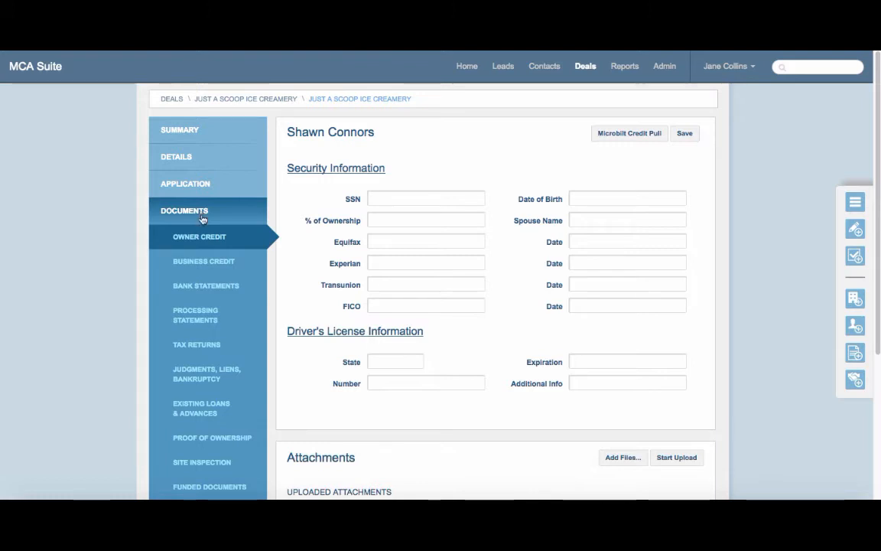
scroll(201, 218, down, 5)
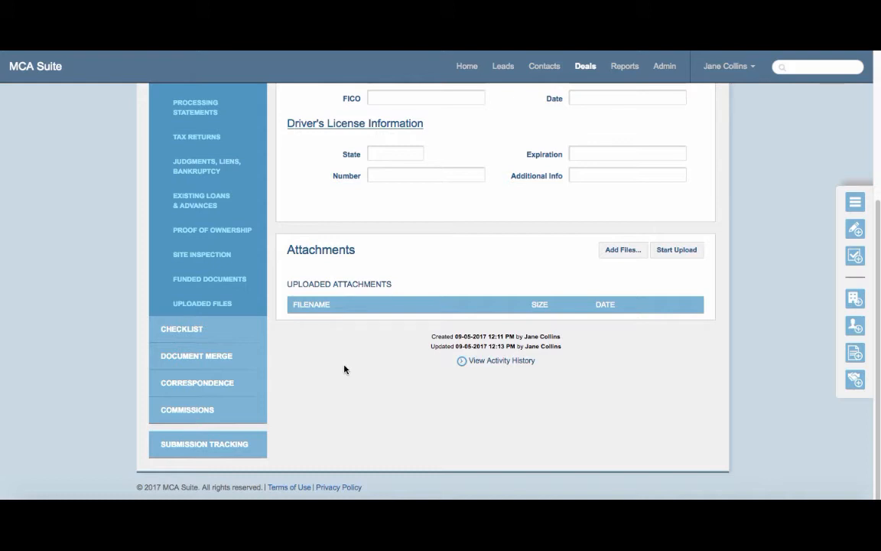
scroll(292, 301, up, 3)
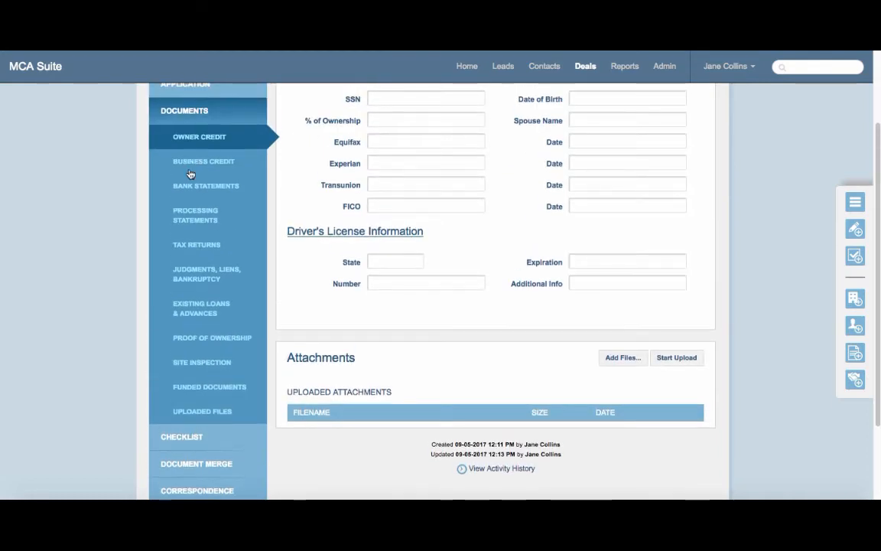
click(191, 171)
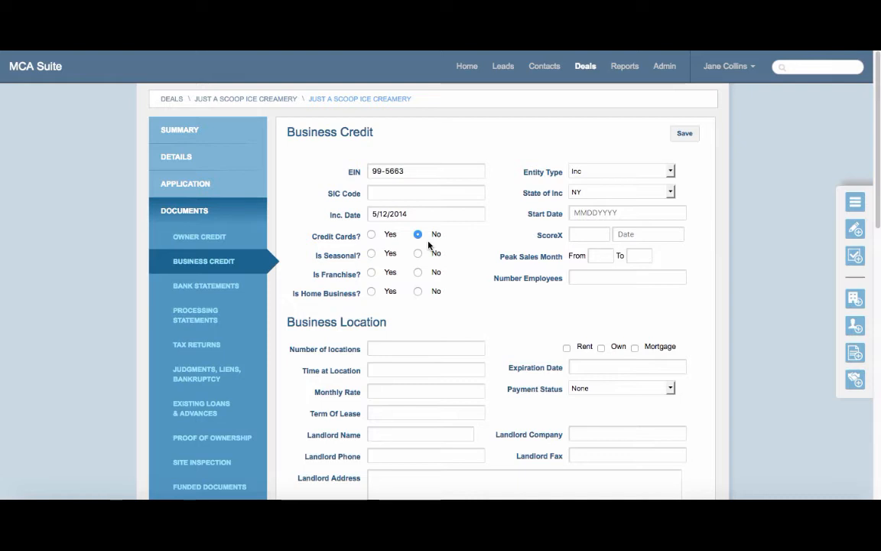
click(226, 238)
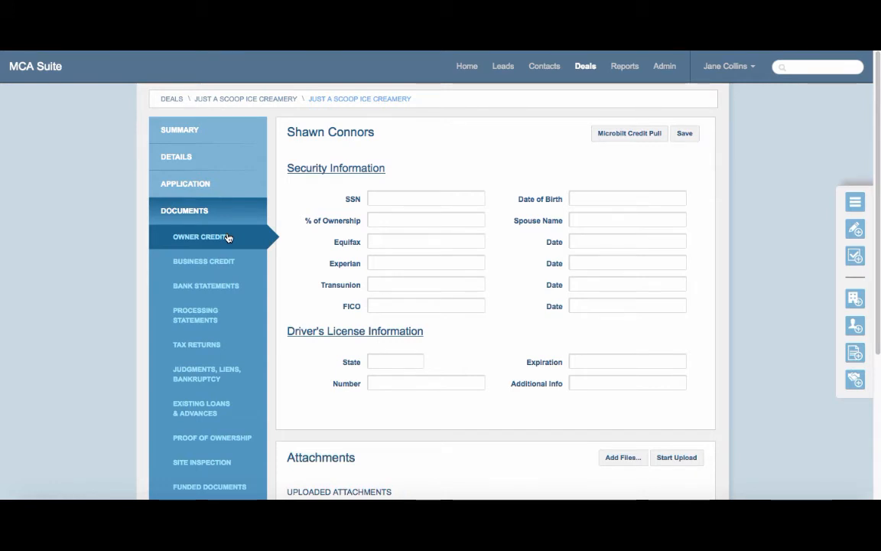
- Upload Demo MCA Application.pdf, MCASuiteNetwork guide.pdf and sample syndication withdrawal import.csv from Demo Docs to the deal's bank statements attachments
click(215, 285)
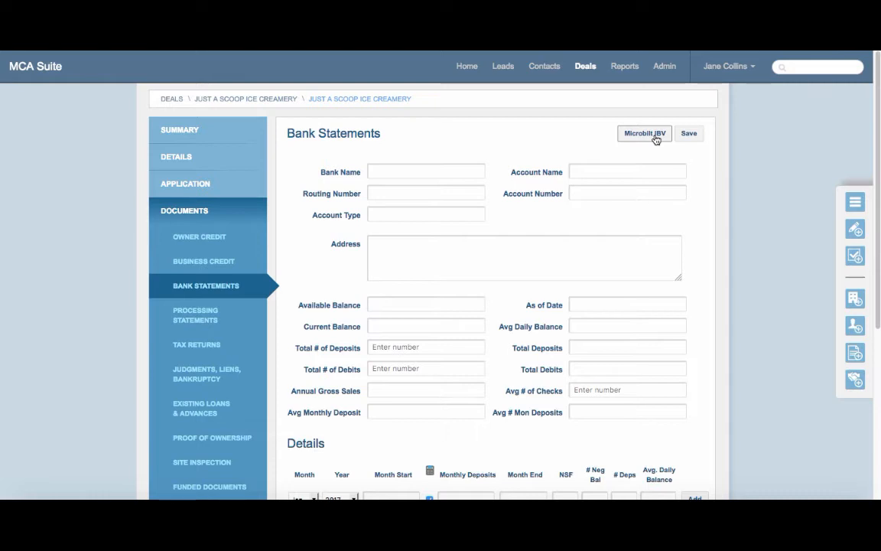
scroll(413, 367, down, 3)
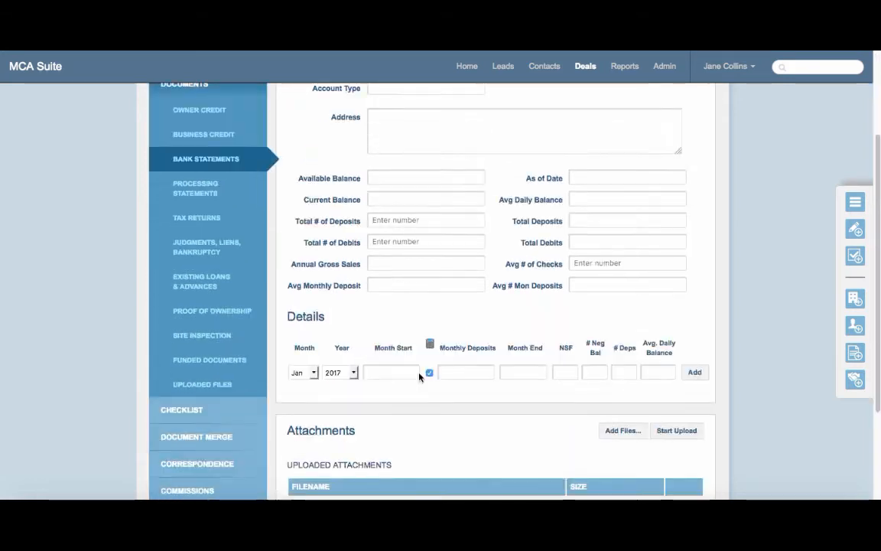
scroll(419, 376, down, 3)
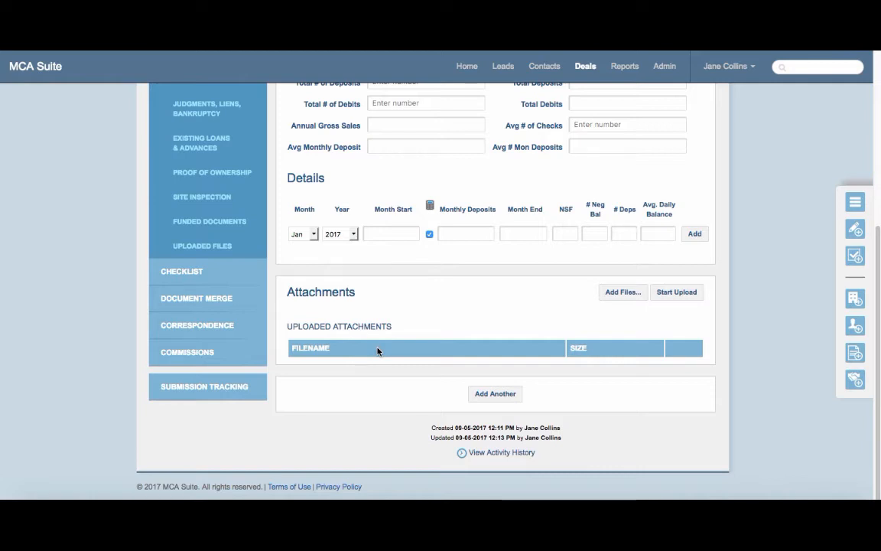
scroll(379, 352, up, 1)
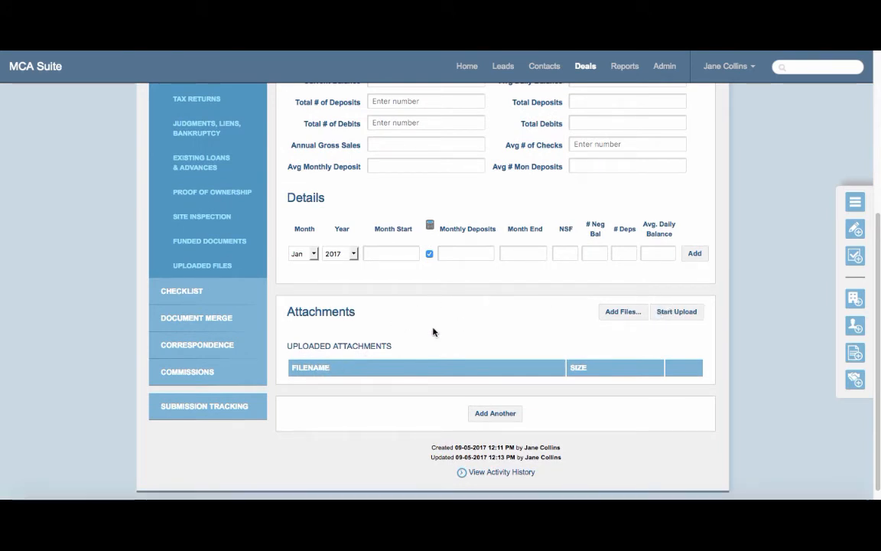
click(619, 315)
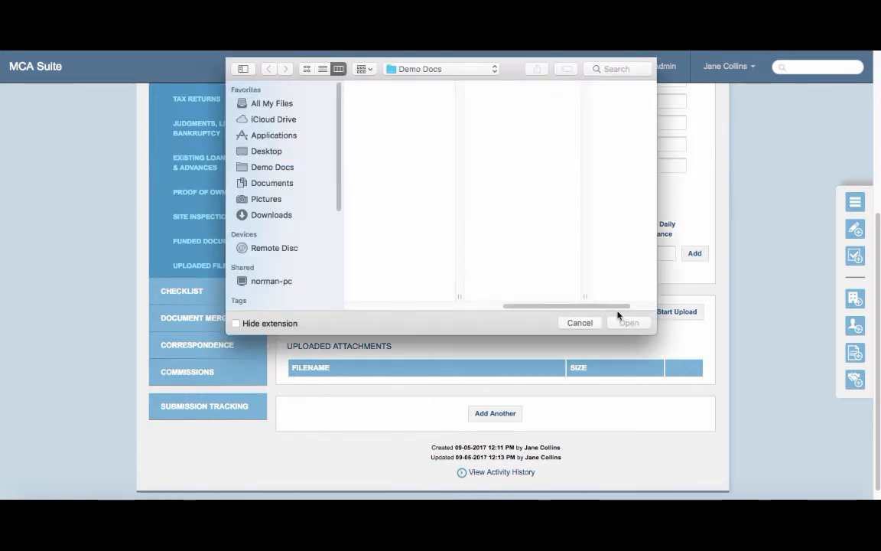
click(266, 170)
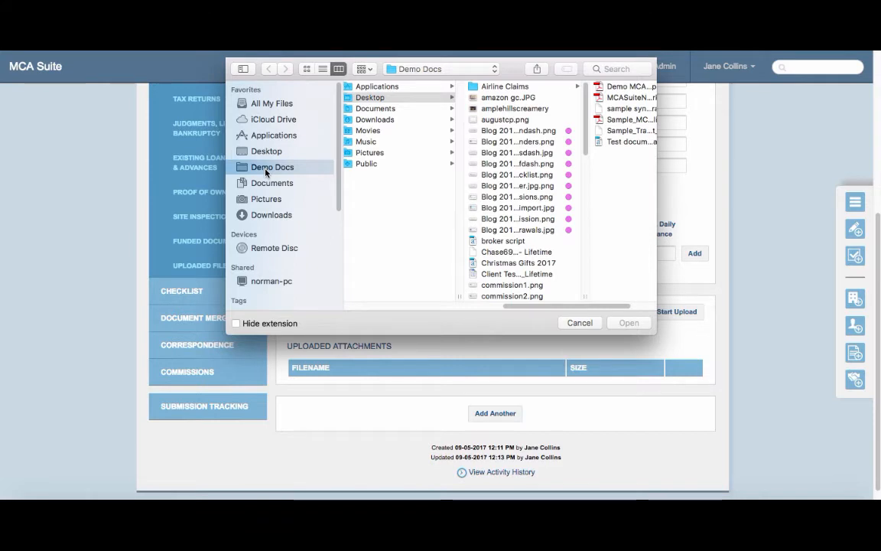
click(624, 86)
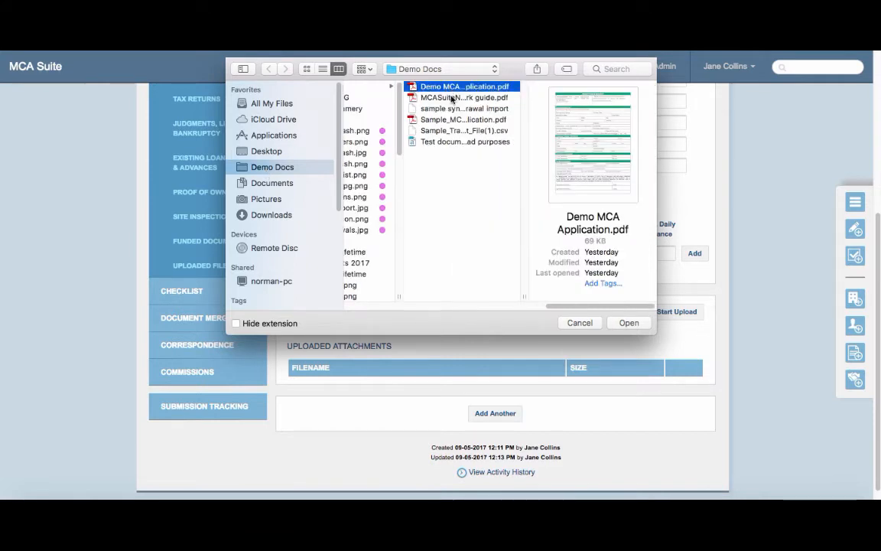
shift+click(452, 98)
shift+click(452, 108)
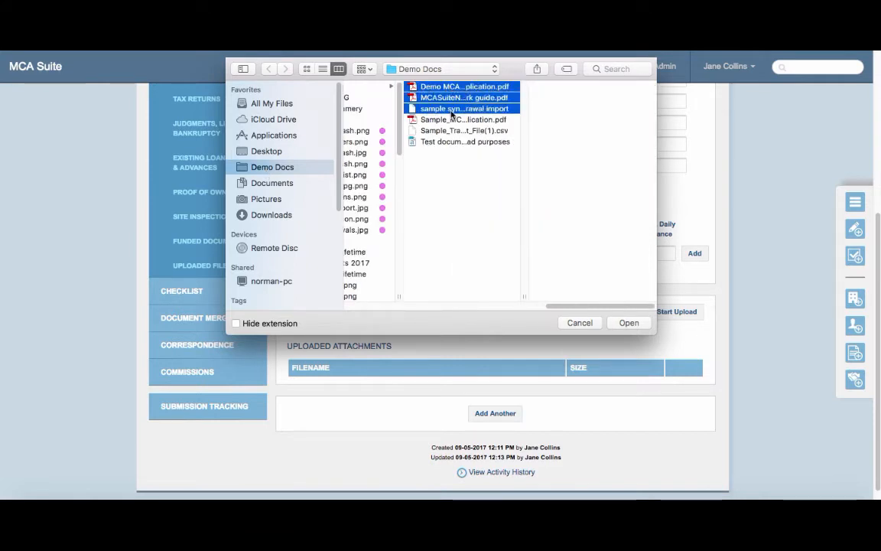
click(630, 324)
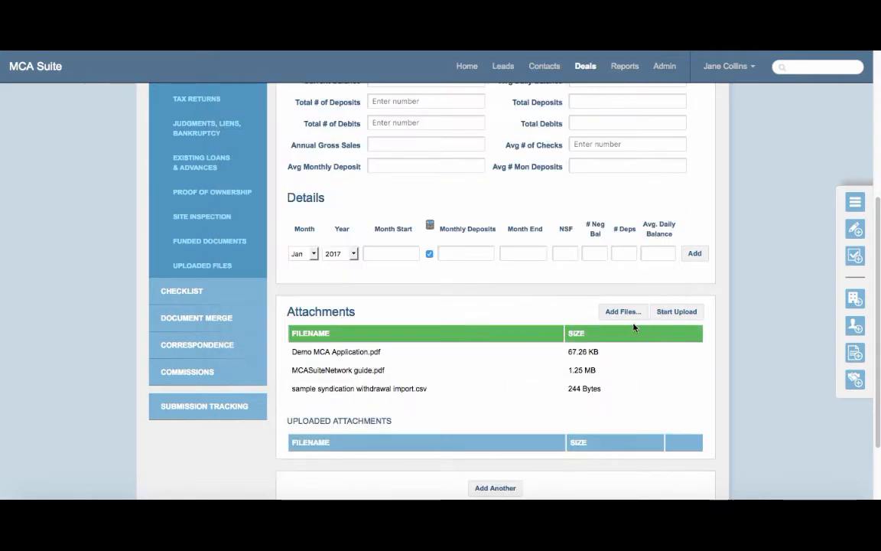
click(676, 314)
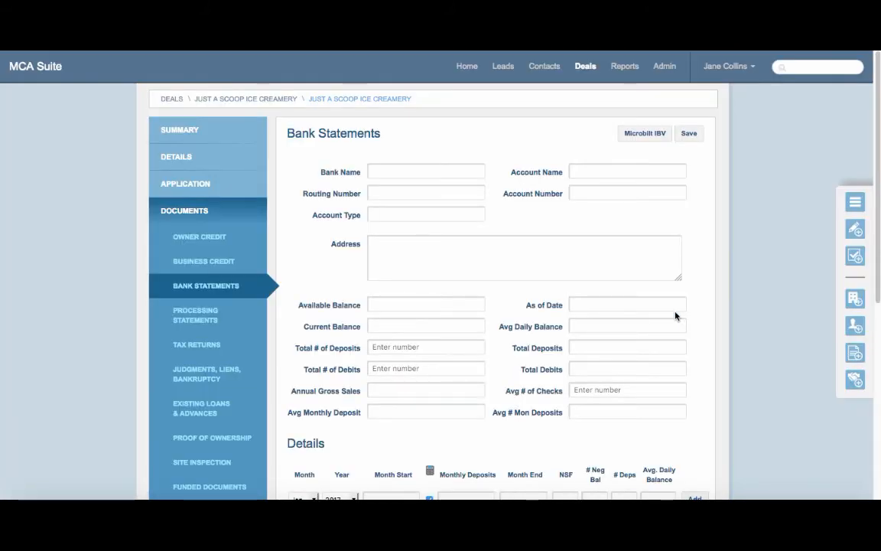
scroll(640, 306, down, 3)
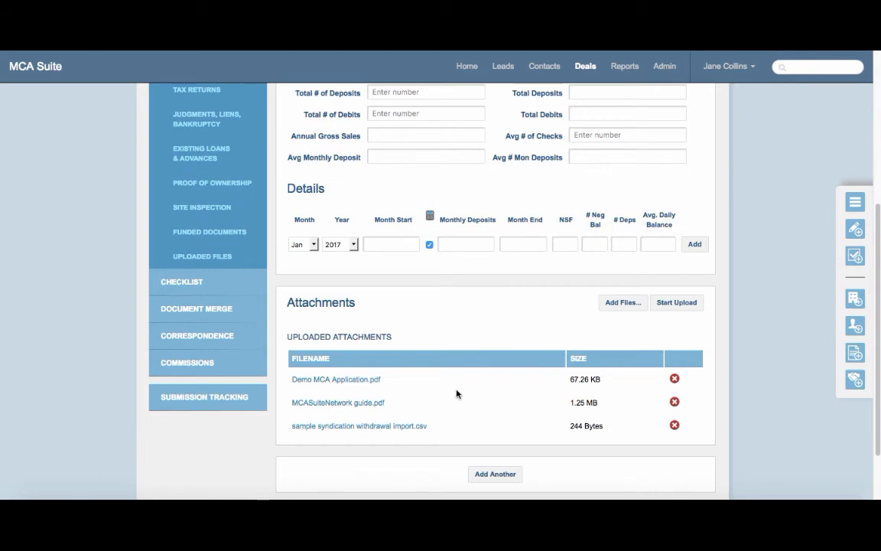
scroll(442, 377, up, 3)
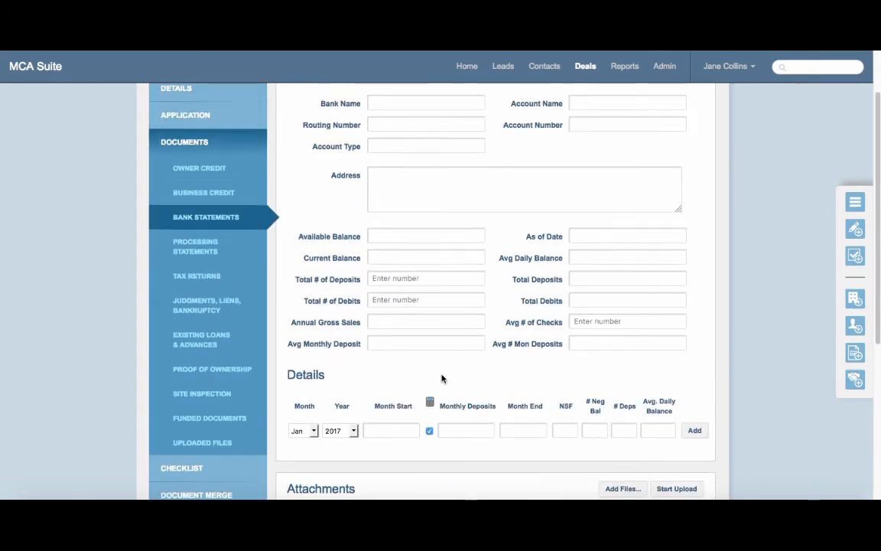
- Add a custom entry named "unique item" to the deal's checklist
scroll(371, 277, down, 3)
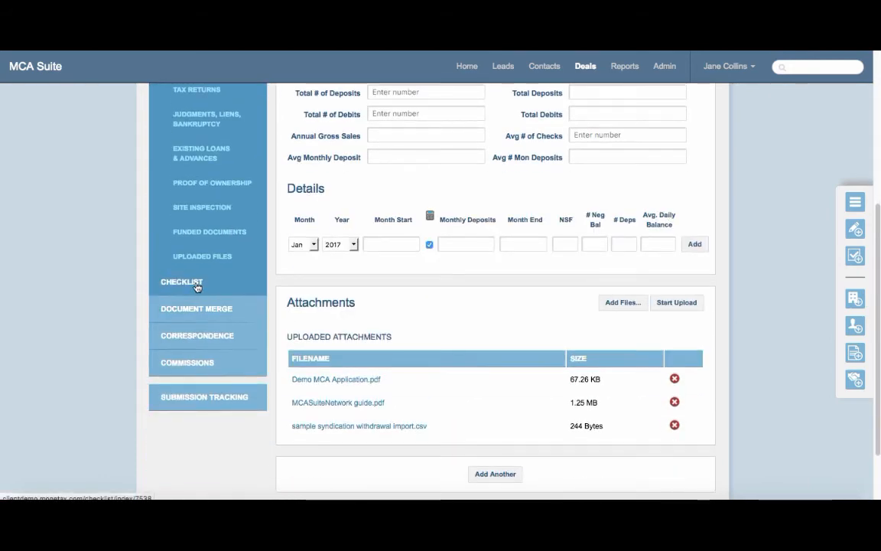
click(197, 284)
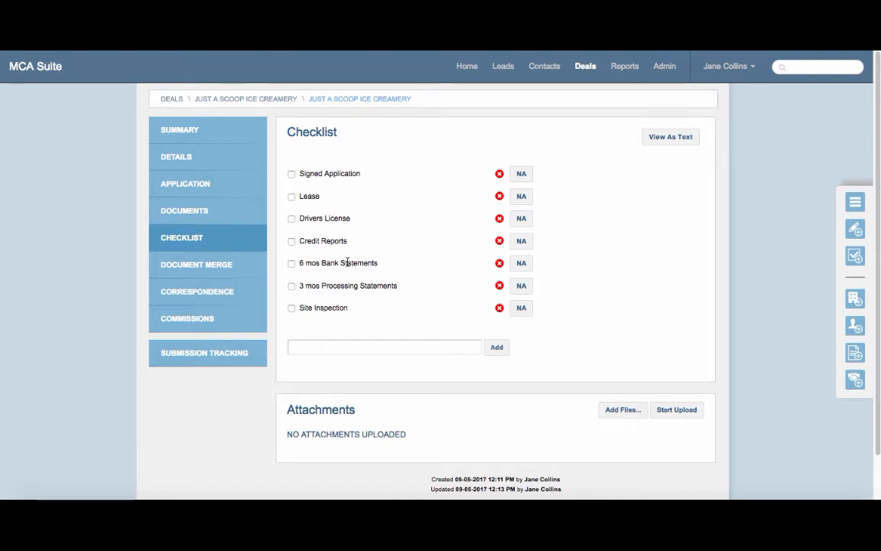
click(386, 345)
text(unique item)
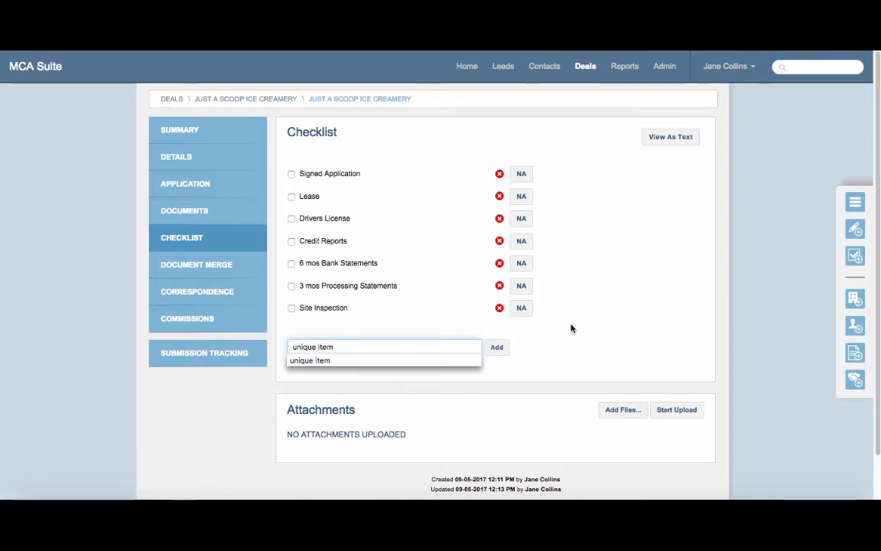
click(496, 348)
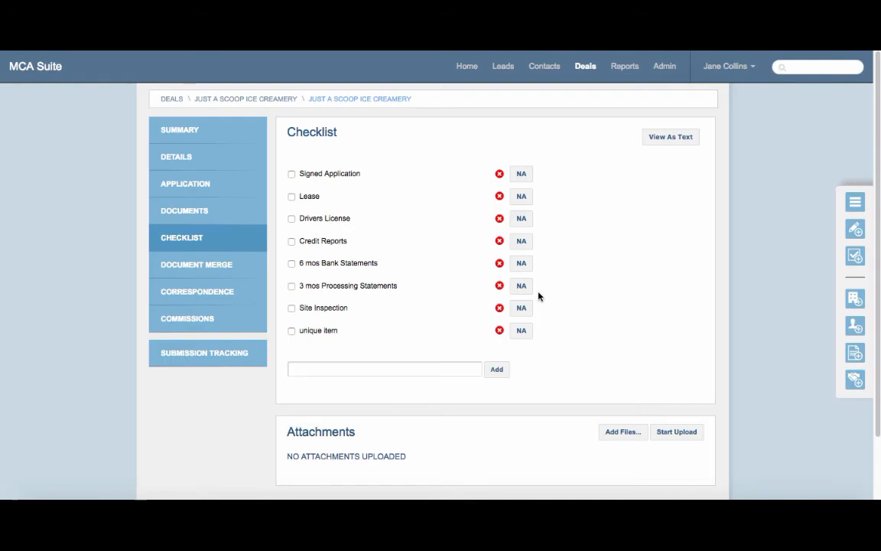
- Check off Signed Application and Lease, mark Drivers License and Credit Reports as not applicable, and undo that mark for Credit Reports
click(291, 176)
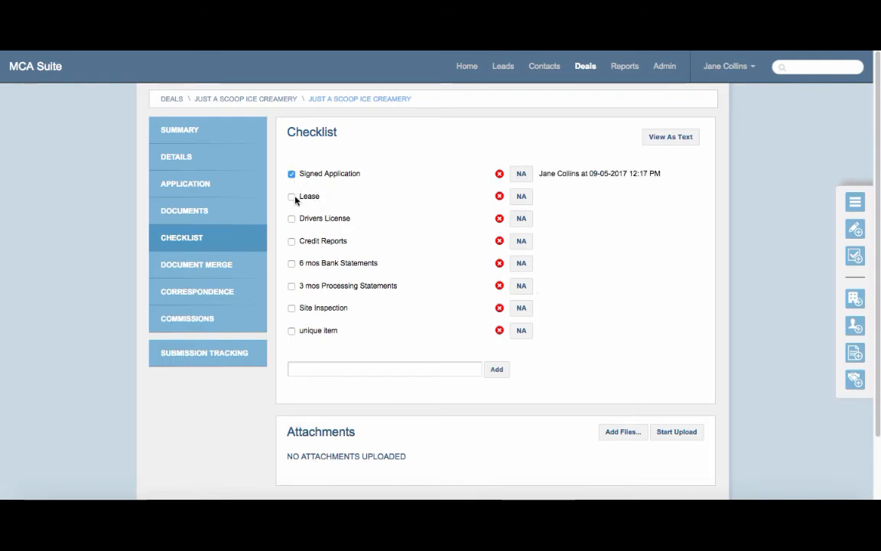
click(292, 198)
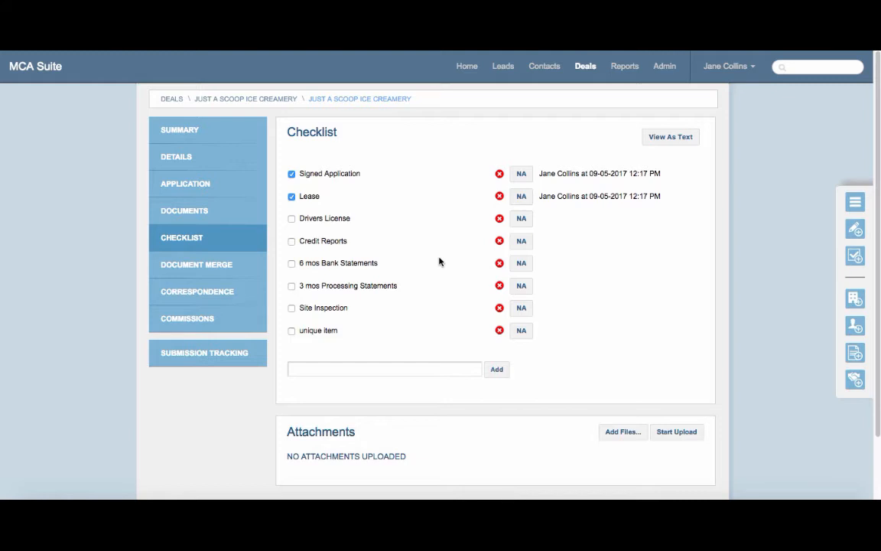
click(528, 223)
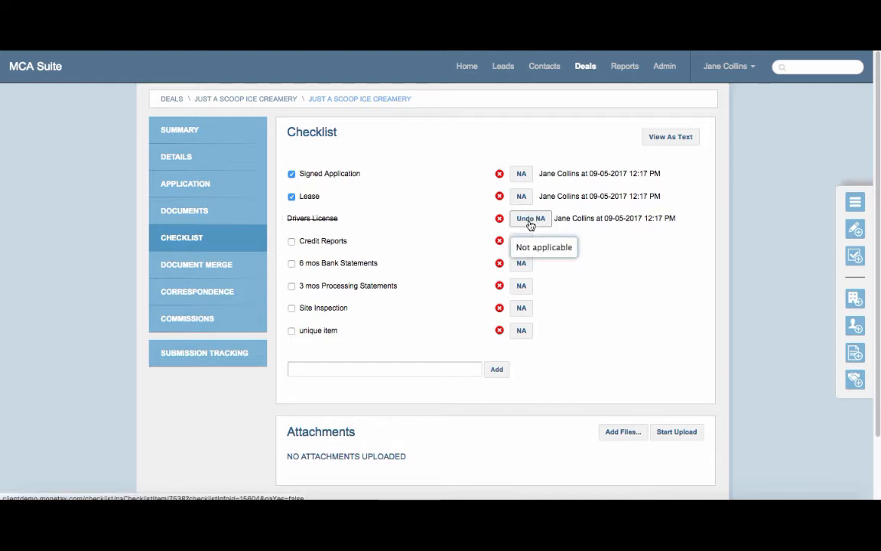
click(522, 242)
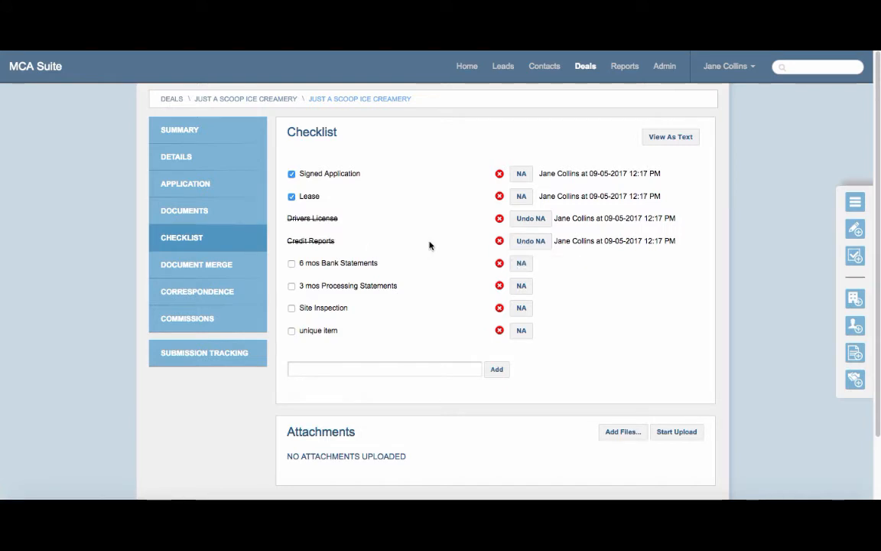
click(531, 243)
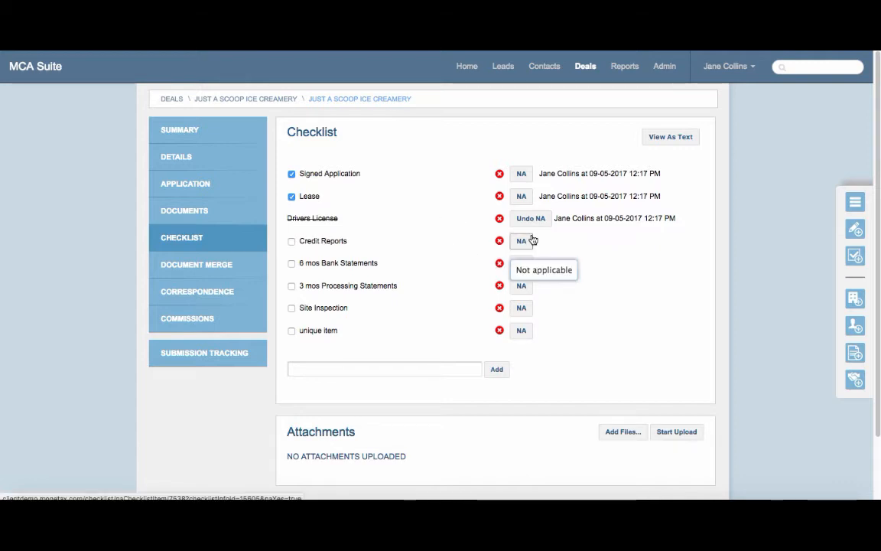
- Upload Sample_MCA_Application.pdf and the Sample_Tra...t_File(1).csv file from Demo Docs to the checklist's attachments
scroll(534, 238, down, 3)
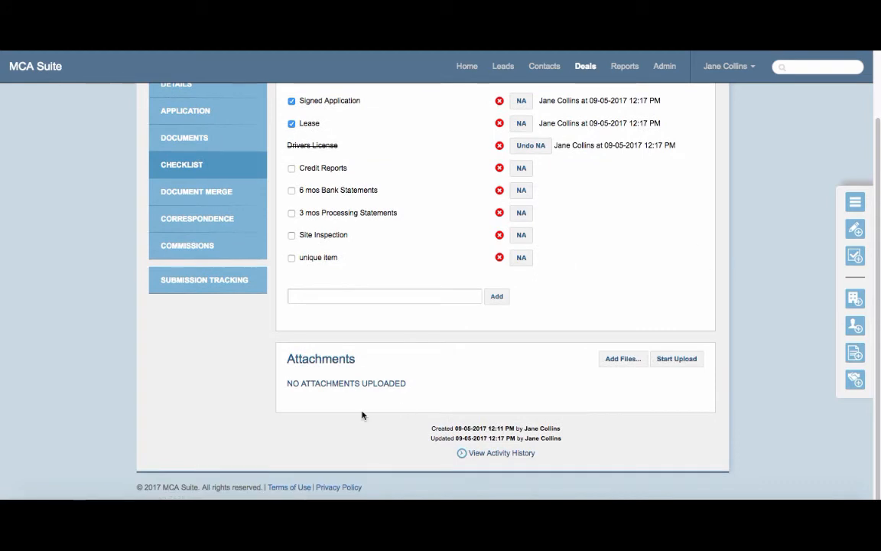
click(624, 358)
click(367, 120)
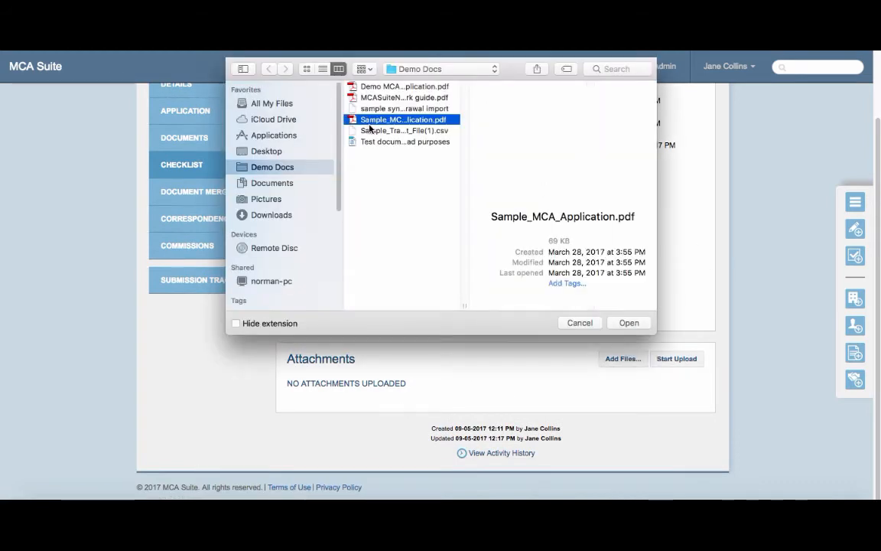
shift+click(378, 131)
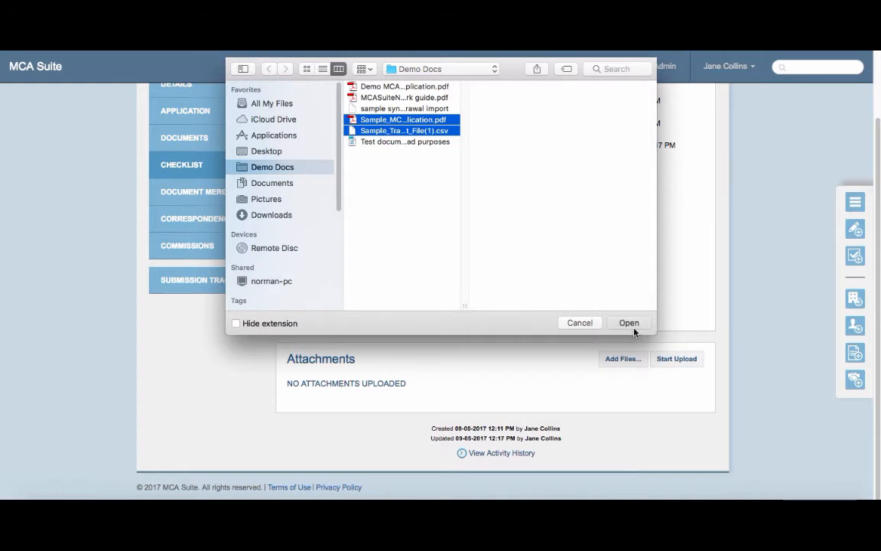
click(630, 325)
click(676, 357)
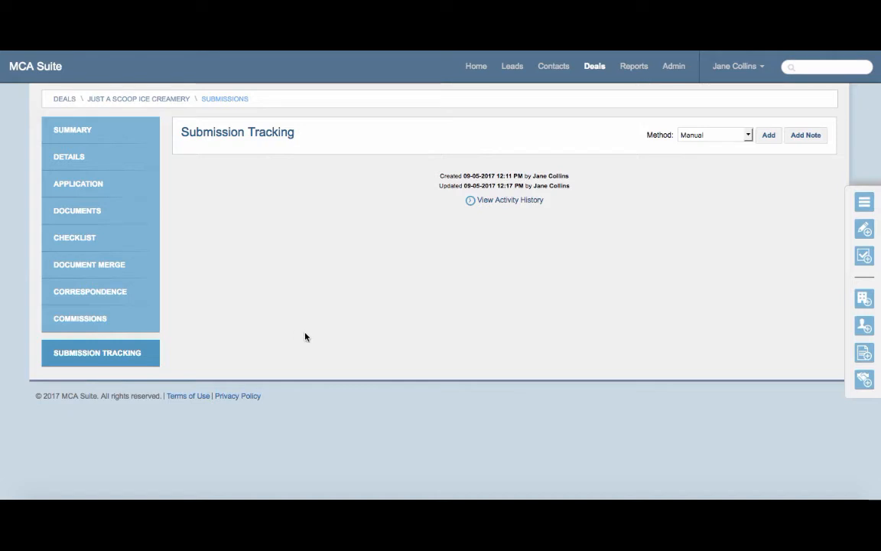
- Add a company named Capital Funders with the Funder contact type, save it and open its submission profile
click(701, 135)
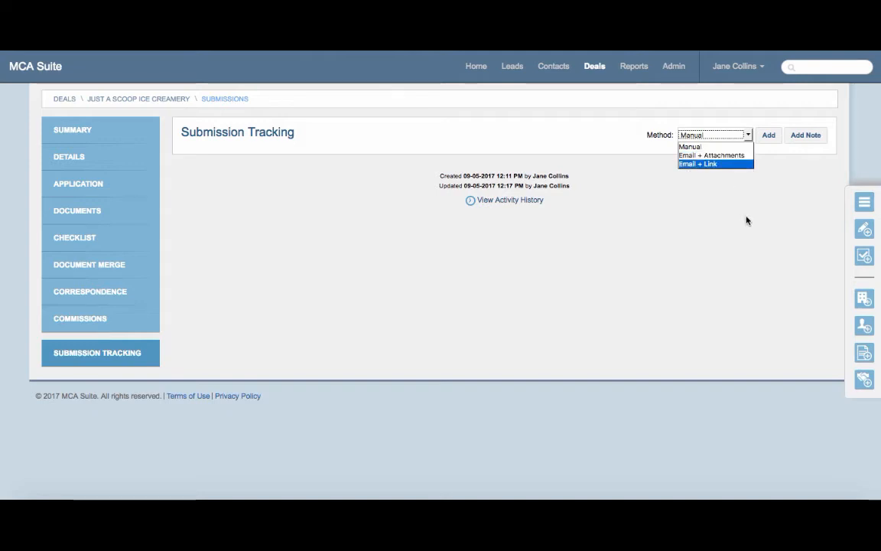
click(865, 301)
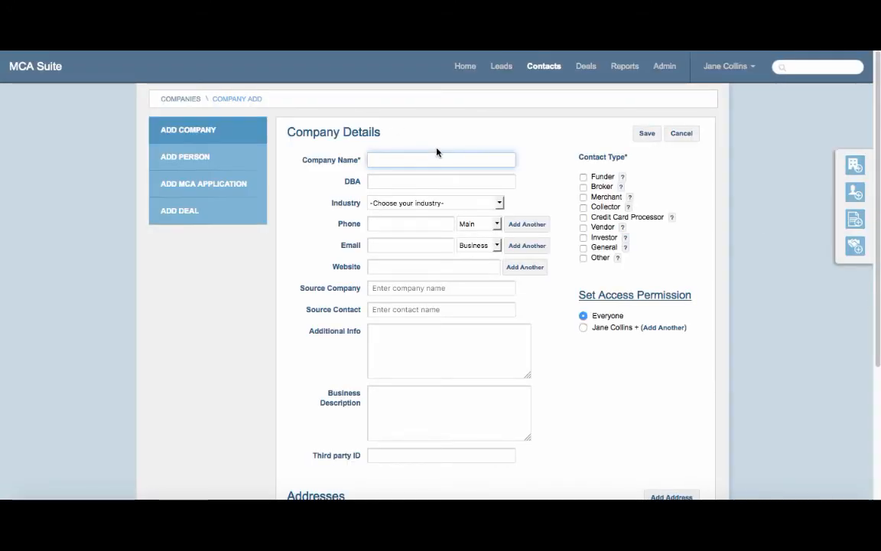
text(Capital Funders)
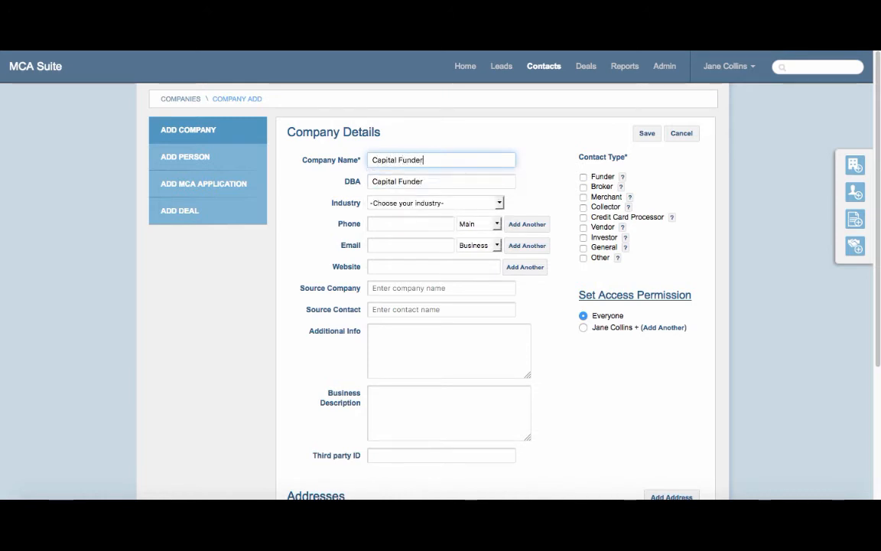
click(583, 176)
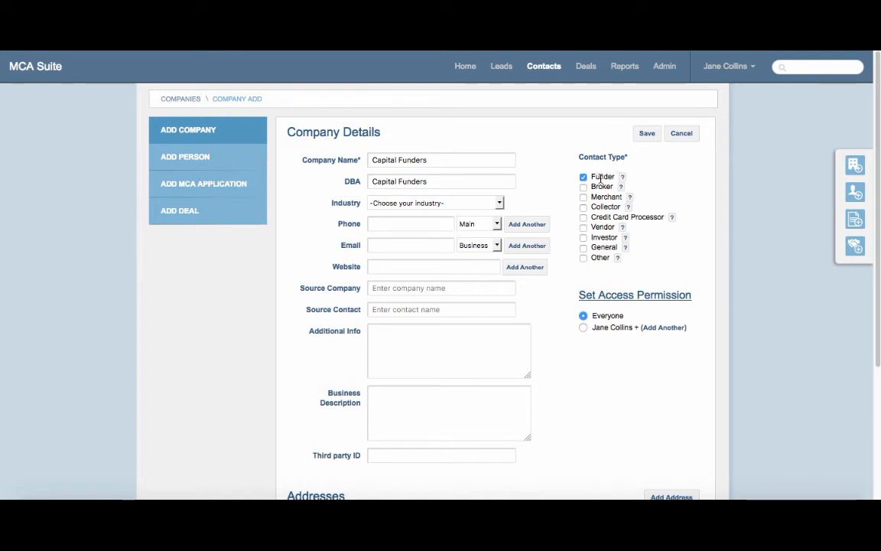
click(647, 134)
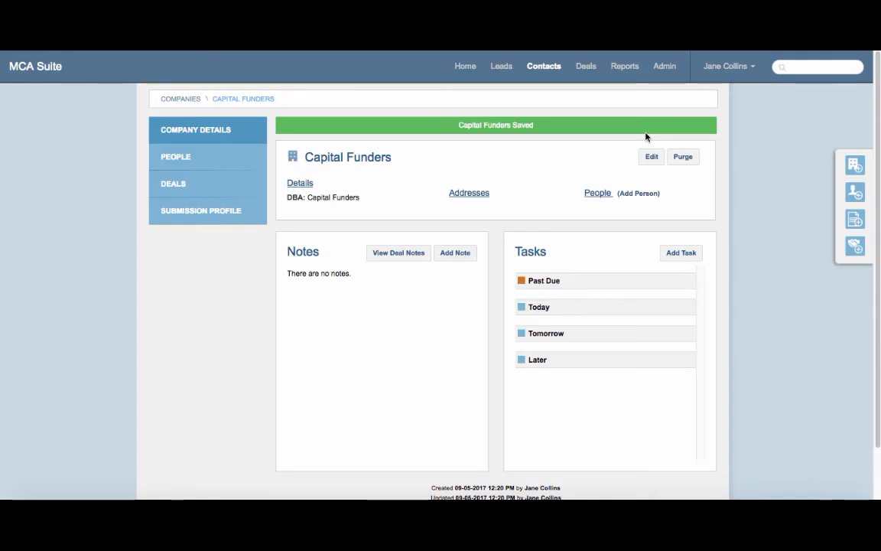
click(222, 209)
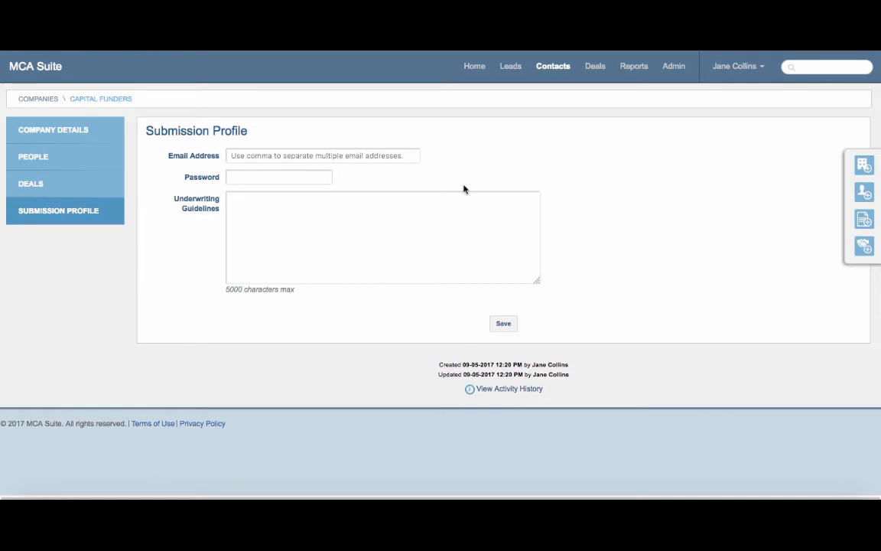
- Filter the contact companies by type Funder and view the submission profile of MCA Suite Fund
click(557, 67)
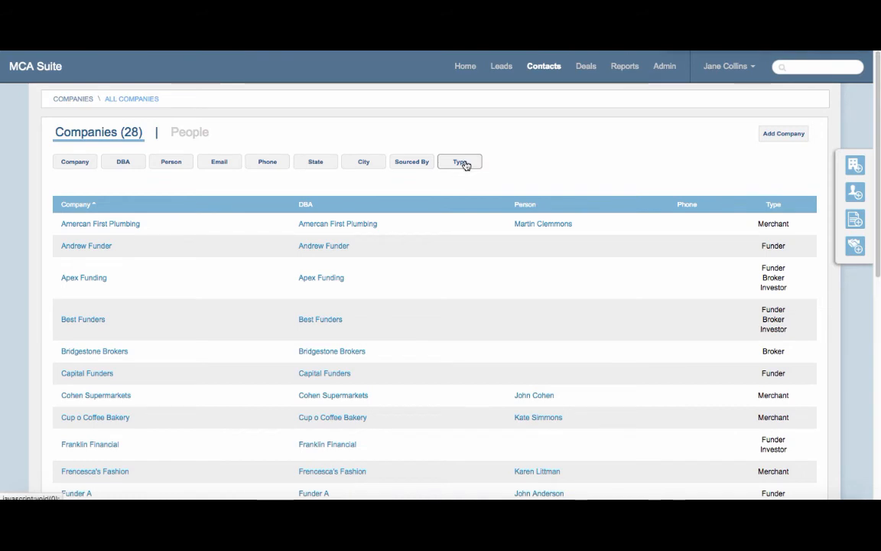
click(464, 163)
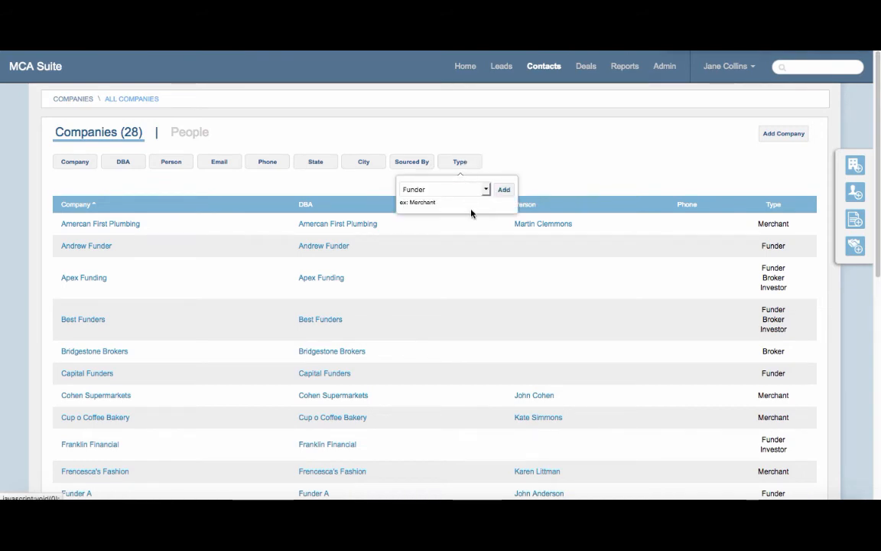
click(496, 191)
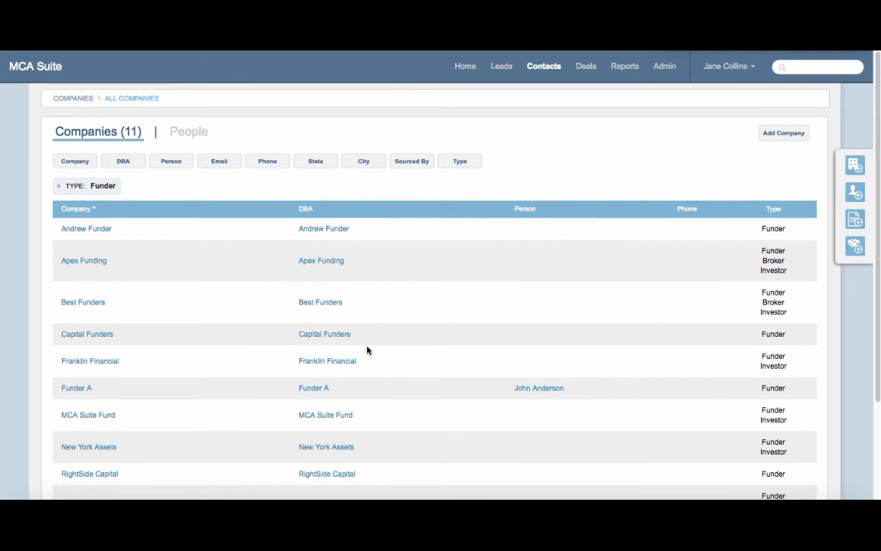
scroll(329, 413, down, 1)
click(328, 410)
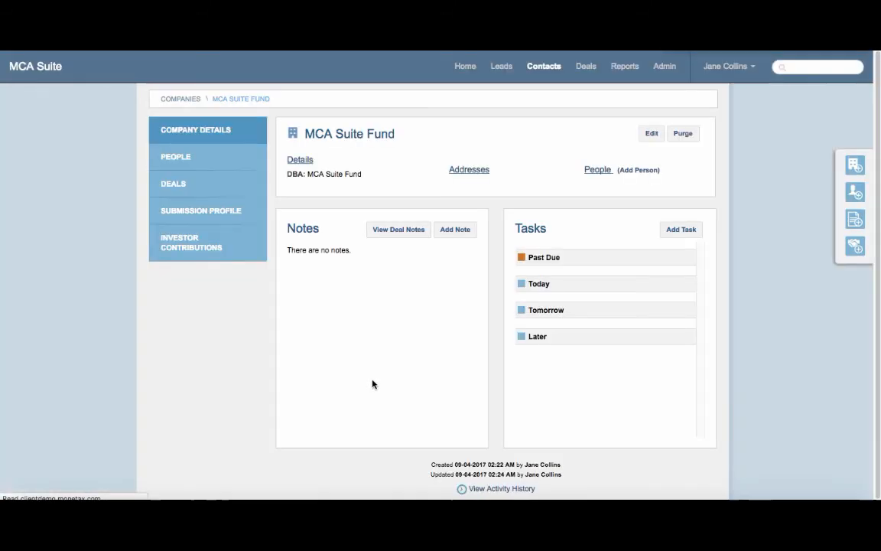
click(236, 220)
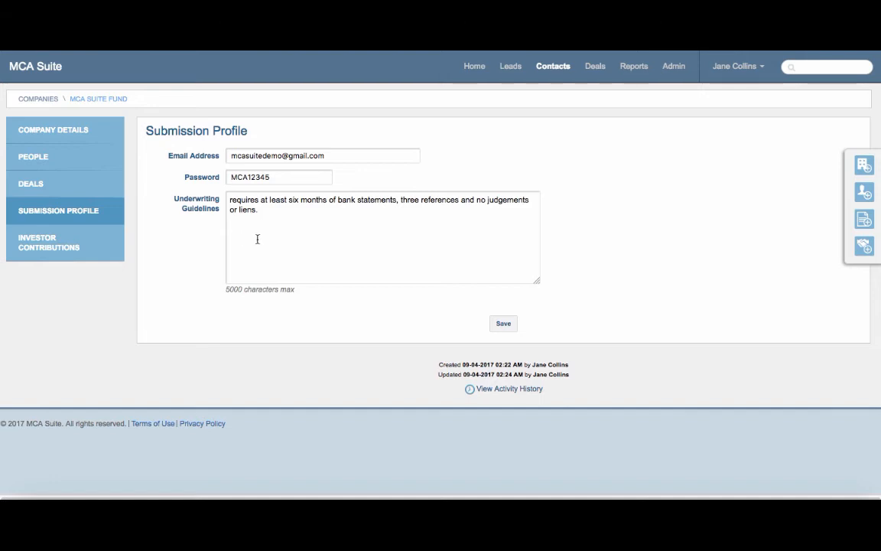
- Start a new Email + Link submission in the submission tracking of the Just a Scoop Ice Creamery deal
click(602, 70)
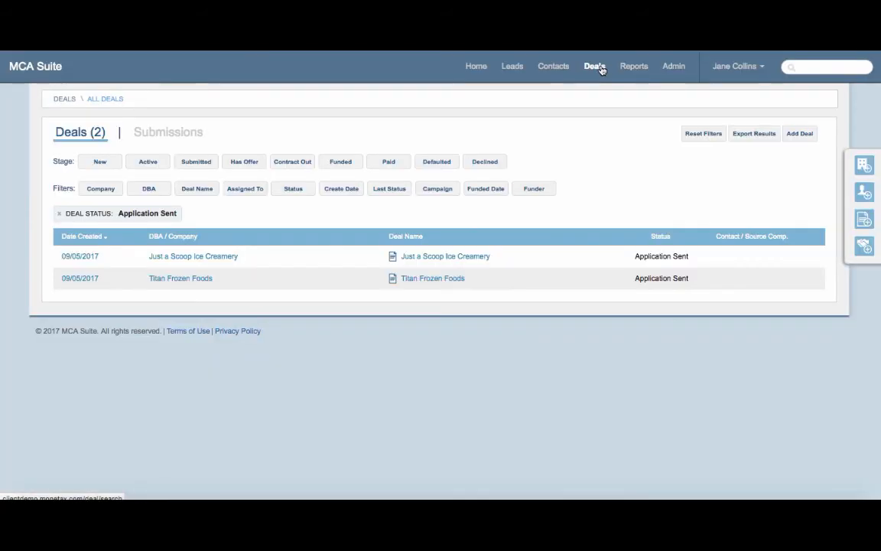
click(468, 258)
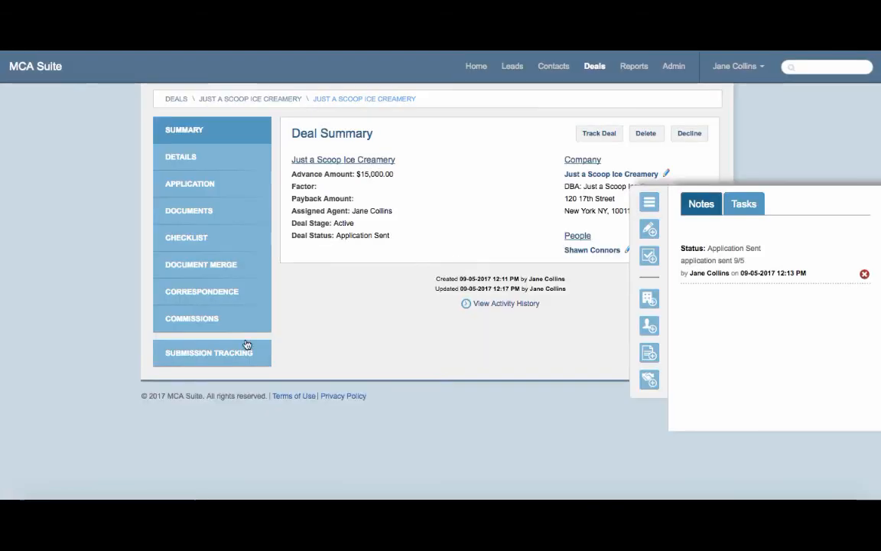
click(237, 353)
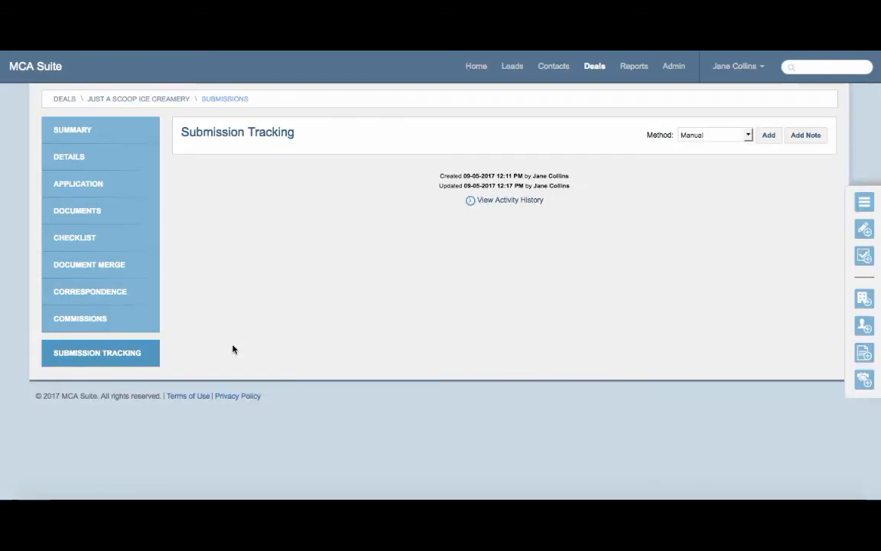
click(731, 135)
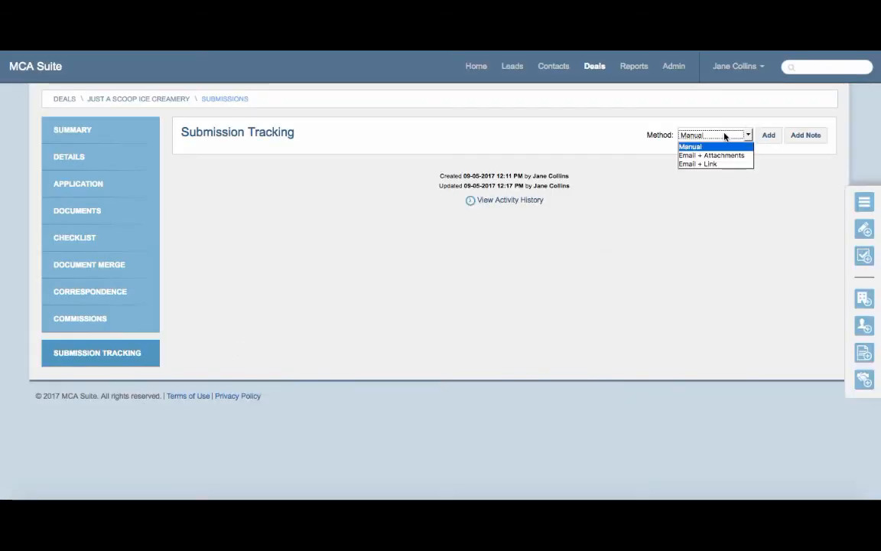
click(713, 164)
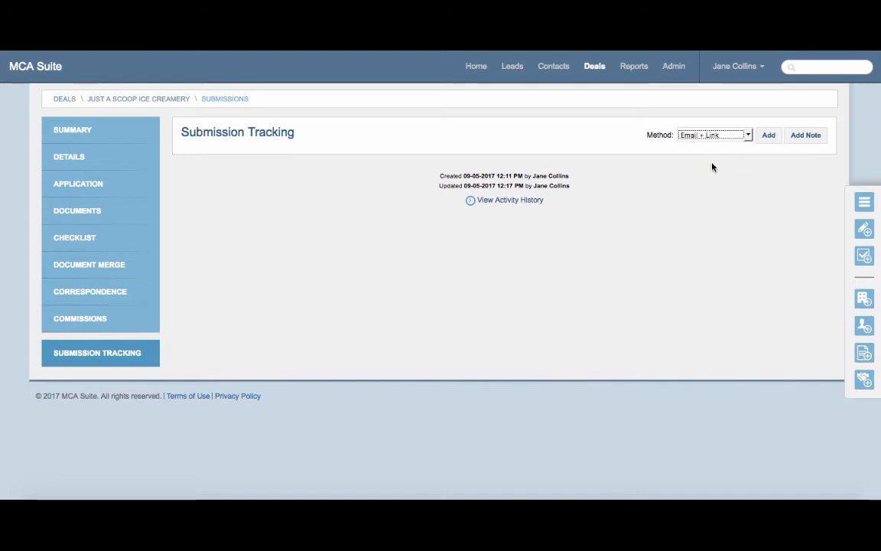
click(769, 137)
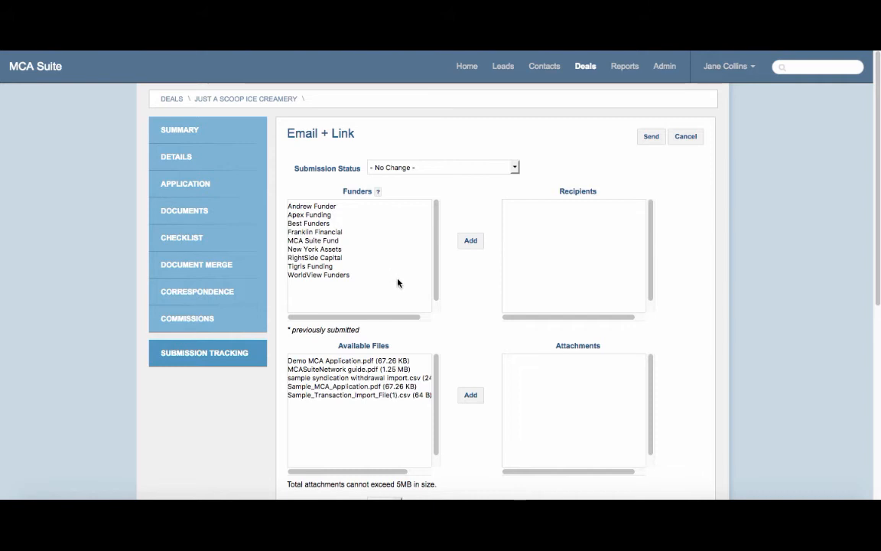
- Add MCA Suite Fund as recipient and attach Demo MCA Application.pdf, MCASuiteNetwork guide.pdf, sample syndication withdrawal import.csv and Sample_MCA_Application.pdf
scroll(392, 294, down, 1)
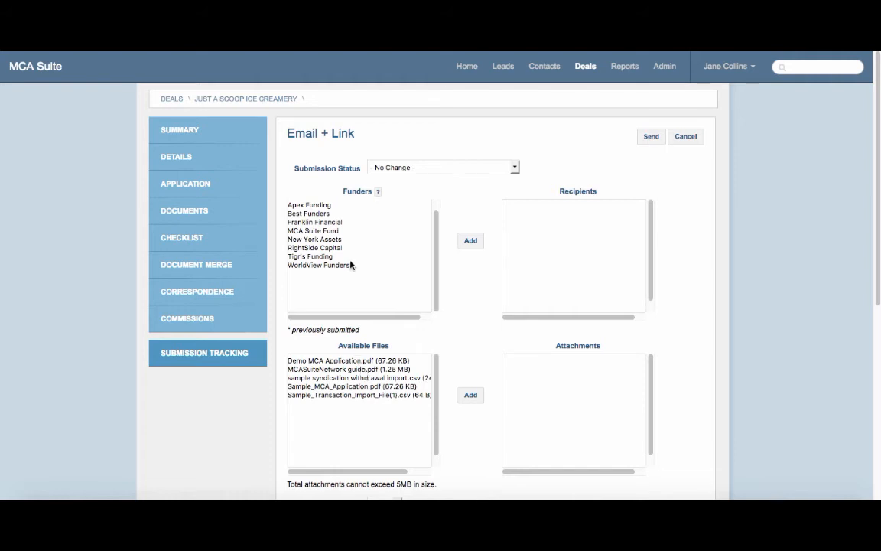
click(471, 242)
click(322, 361)
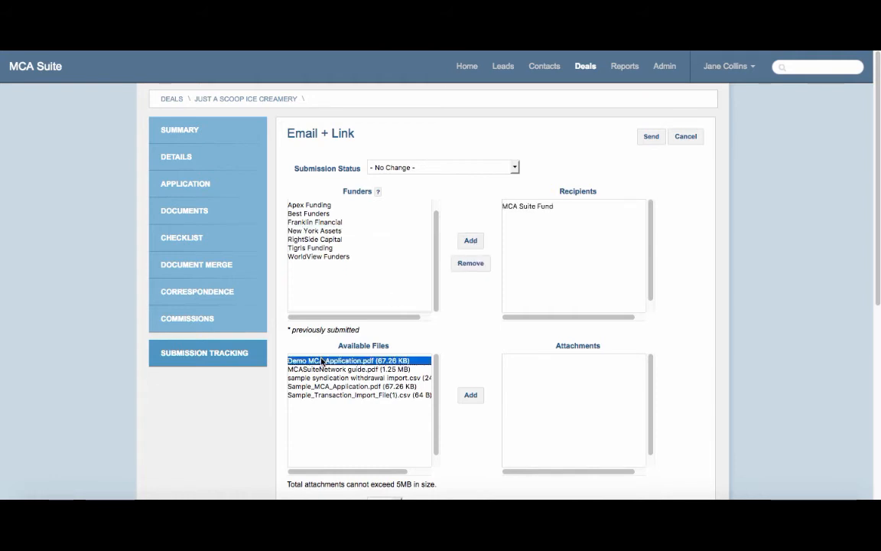
drag(331, 374, 333, 387)
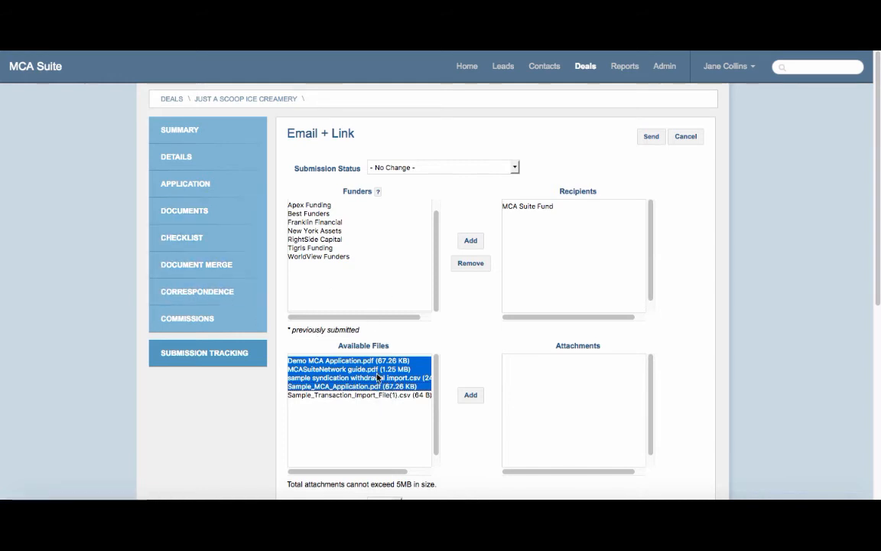
click(471, 397)
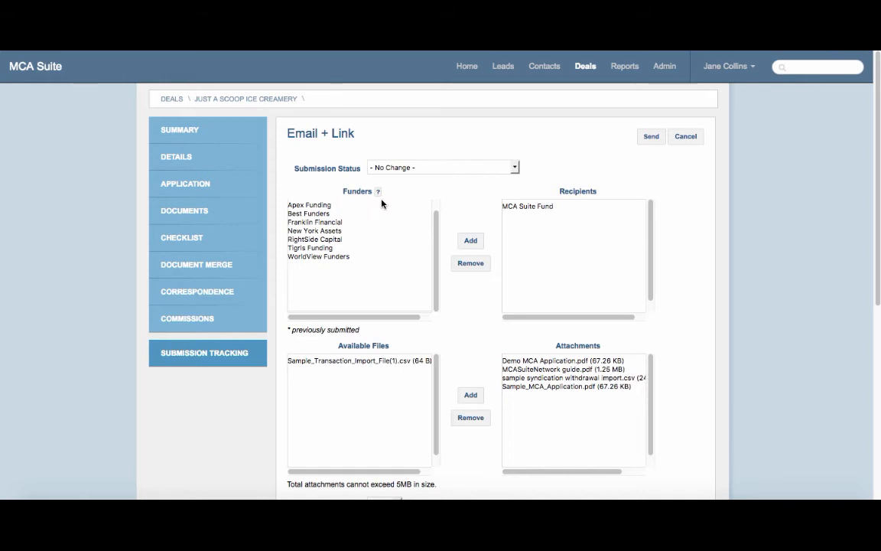
- Write "please see attached for your review" above the {LINK} placeholder in the email body, separated by a blank line
scroll(382, 203, down, 5)
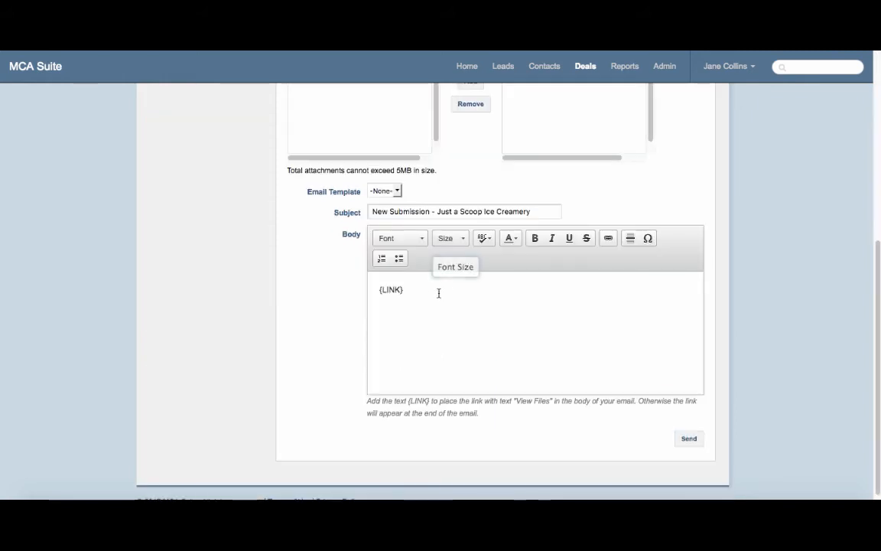
click(406, 291)
key(Return)
key(Return)
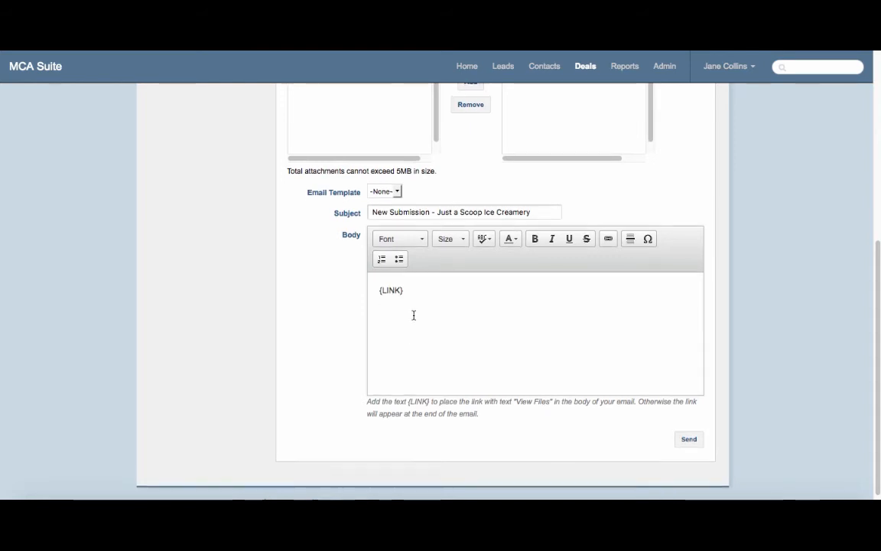
scroll(414, 313, up, 1)
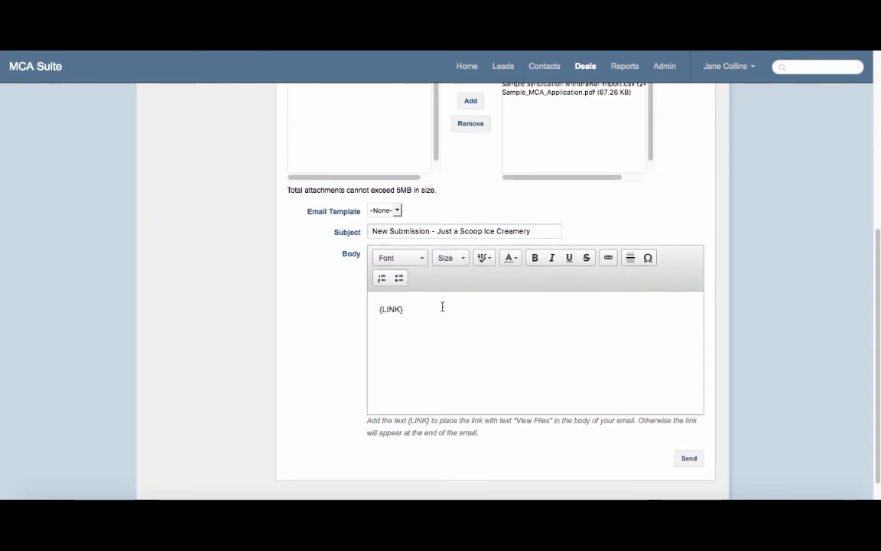
click(380, 309)
text(please )
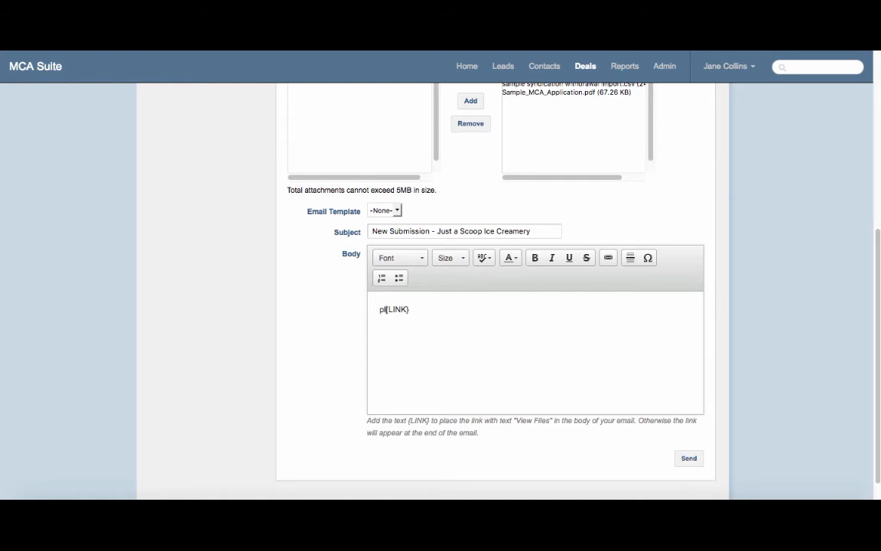
text(see attached for your )
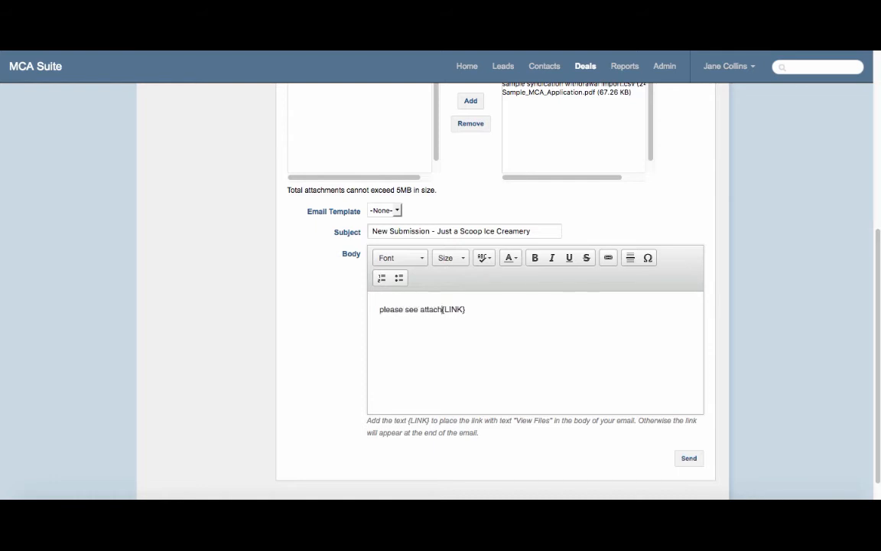
text(review)
key(Return)
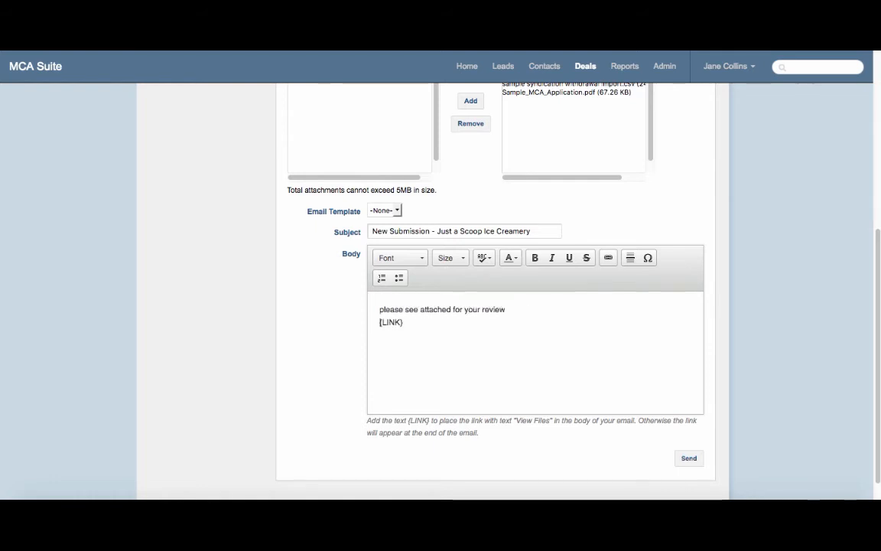
key(Return)
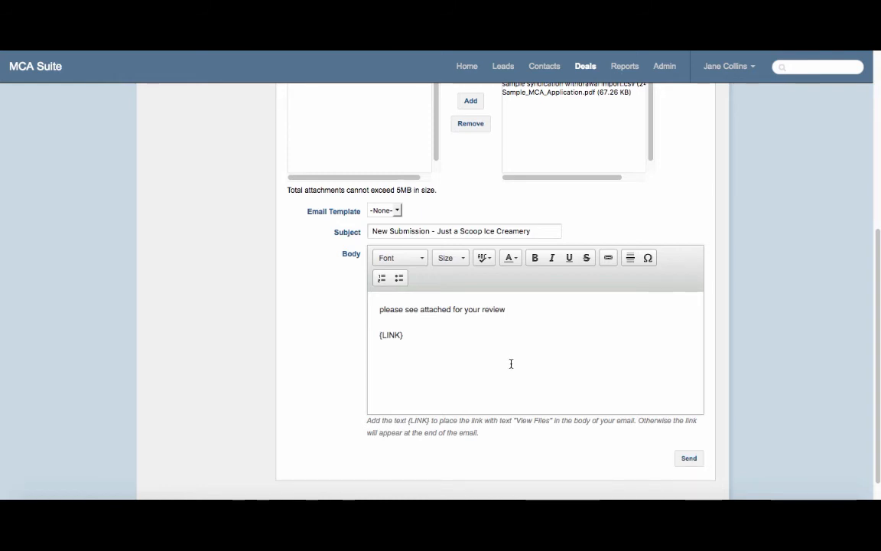
- Review the attachments and message, and send the submission email
scroll(545, 341, up, 3)
scroll(533, 297, up, 5)
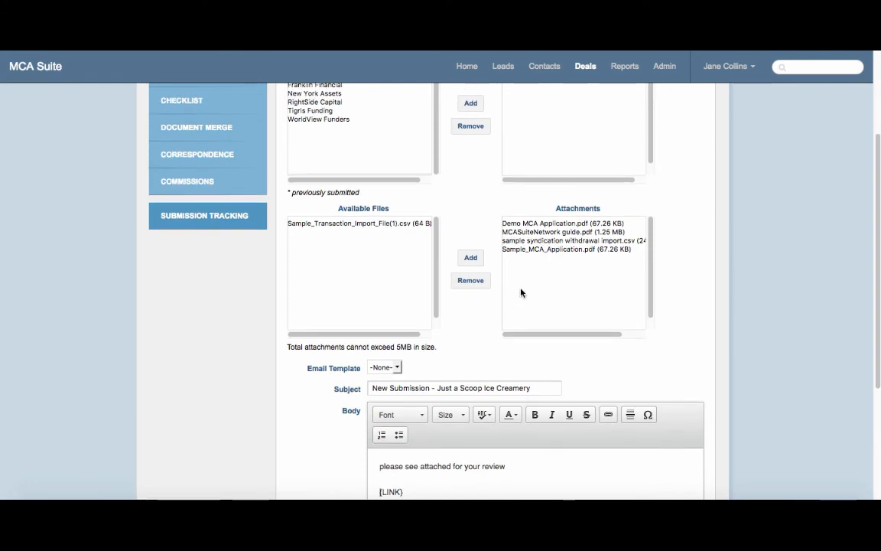
scroll(562, 354, down, 8)
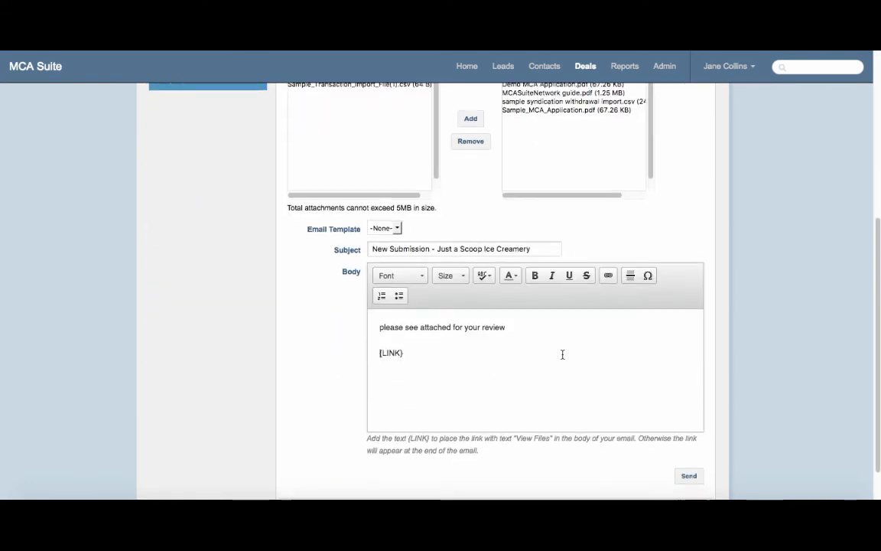
click(689, 425)
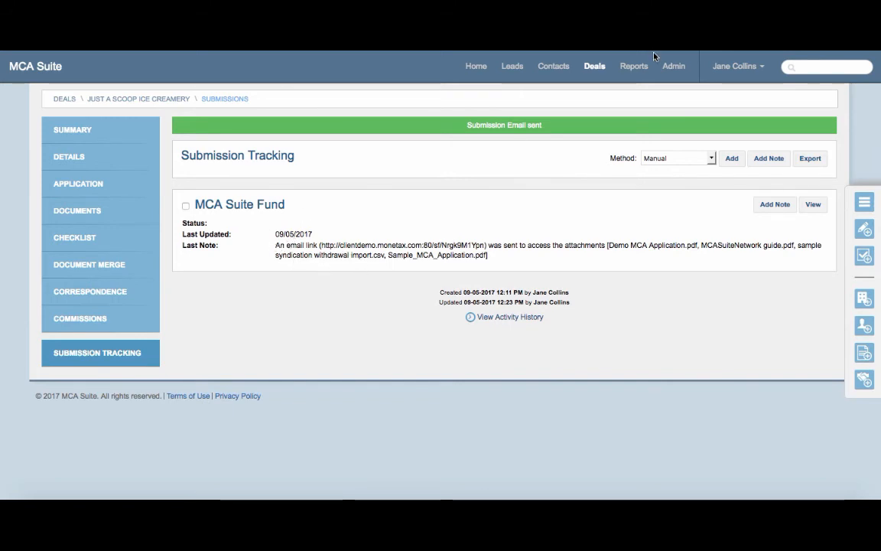
- Switch to Gmail and open the "New Submission - Just a Scoop Ice Creamery" email
right_click(213, 21)
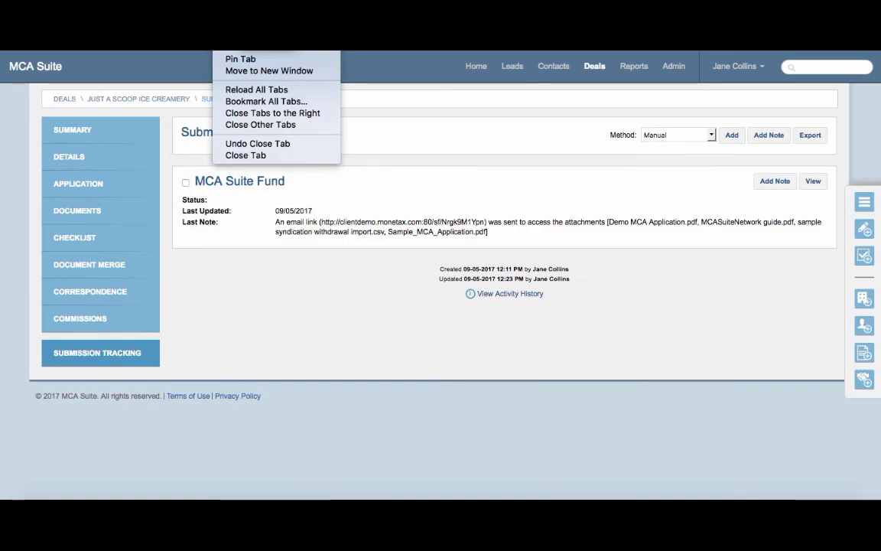
click(212, 21)
click(213, 22)
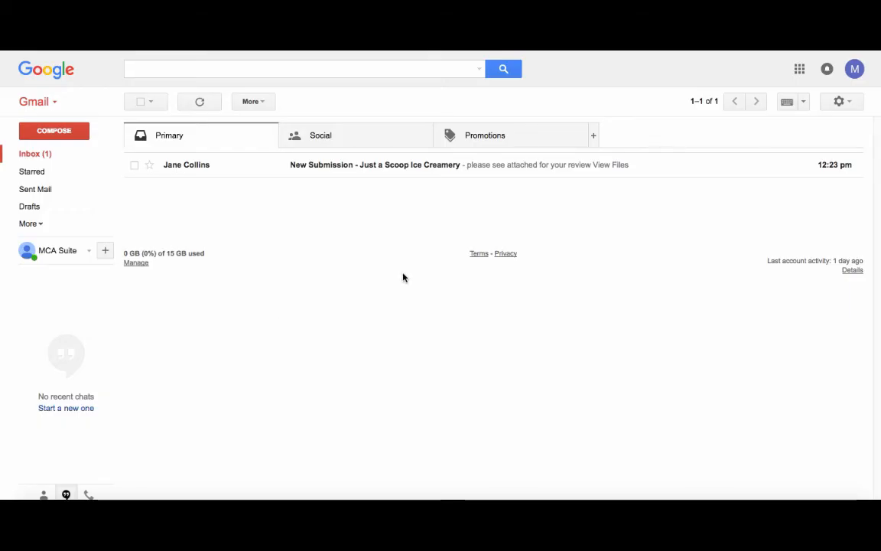
click(367, 167)
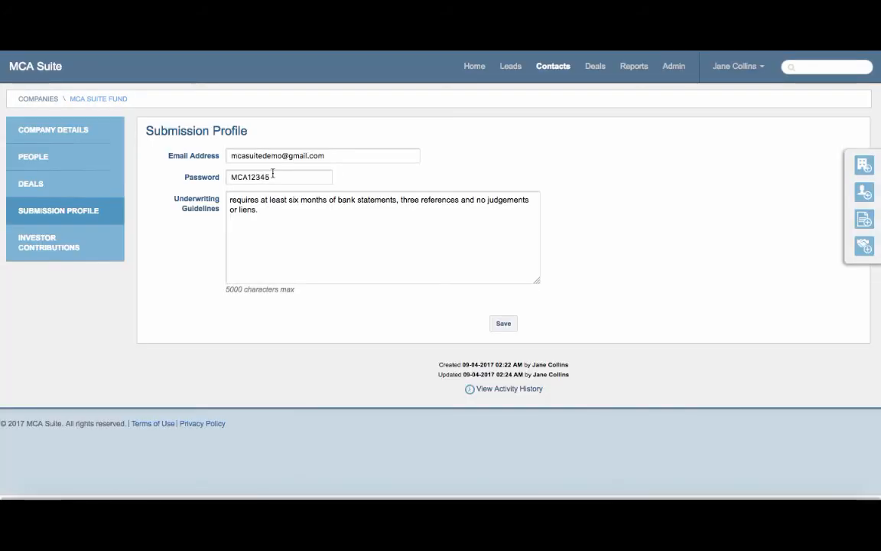
- Copy the submission password from the MCA Suite Fund profile and use it to unlock the files linked in the Gmail submission message
drag(328, 176, 224, 175)
key(ctrl+c)
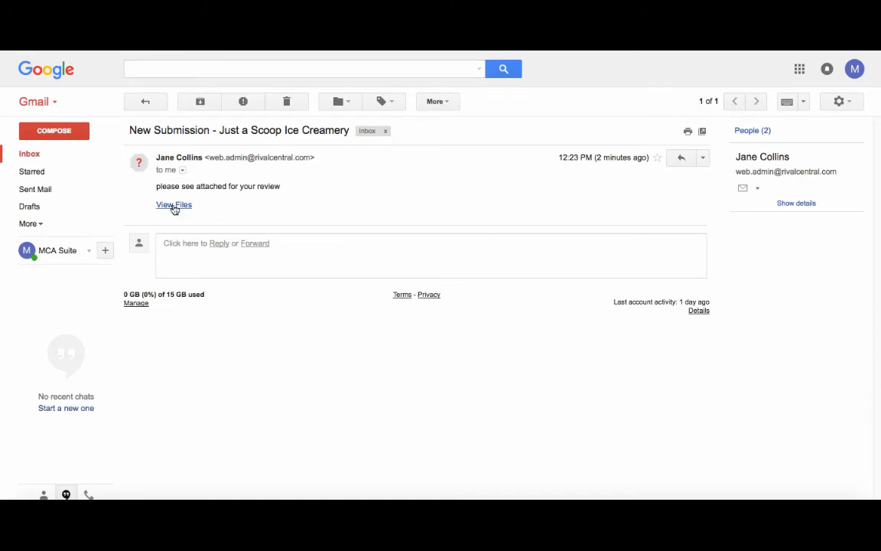
click(175, 207)
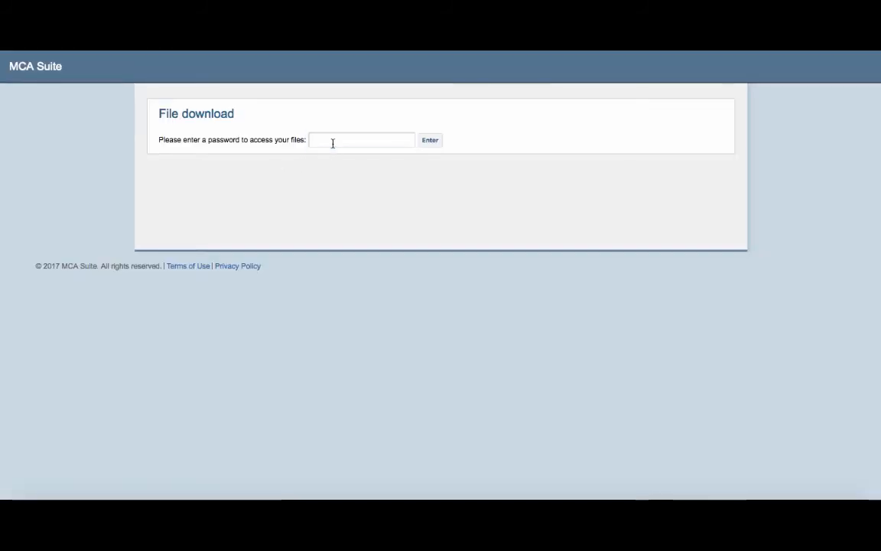
click(332, 141)
key(ctrl+v)
click(431, 141)
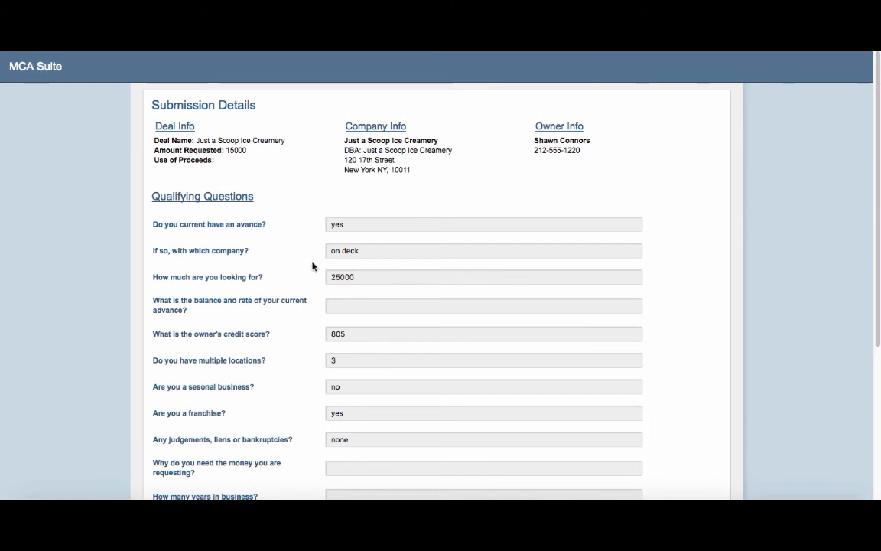
- Examine the shared submission's deal, company and owner information, qualifying questions and relevant files
scroll(365, 327, down, 5)
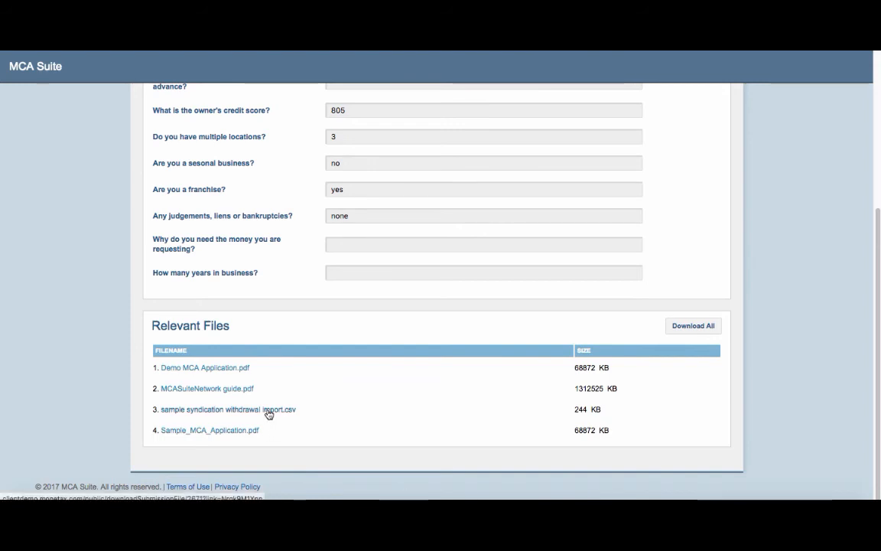
scroll(287, 355, up, 5)
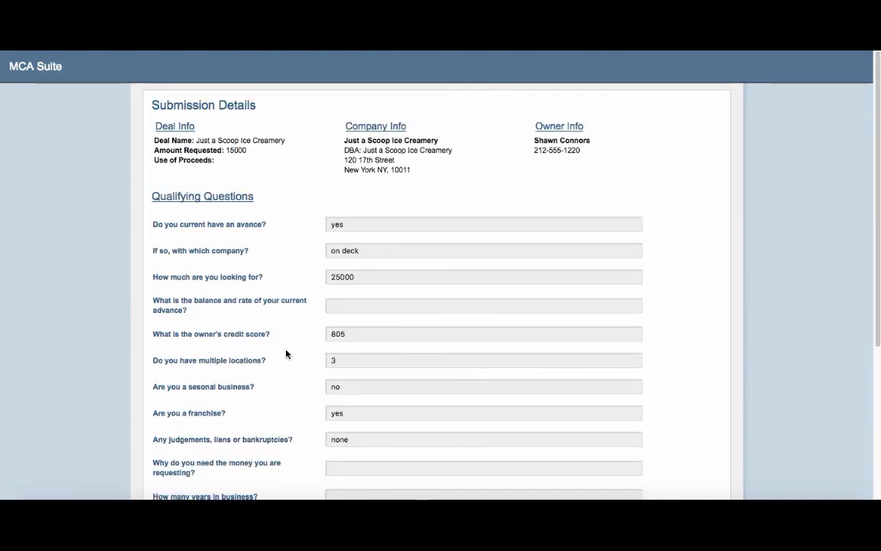
scroll(286, 353, down, 5)
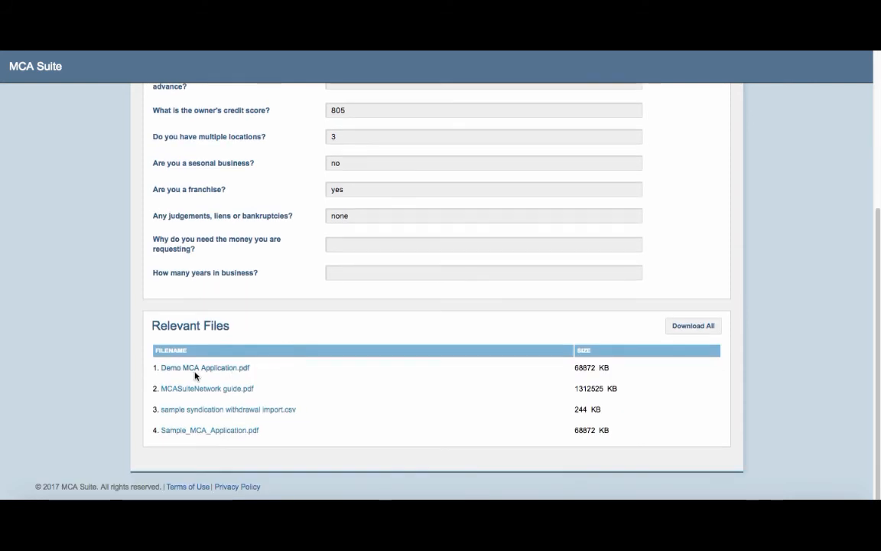
scroll(231, 391, up, 5)
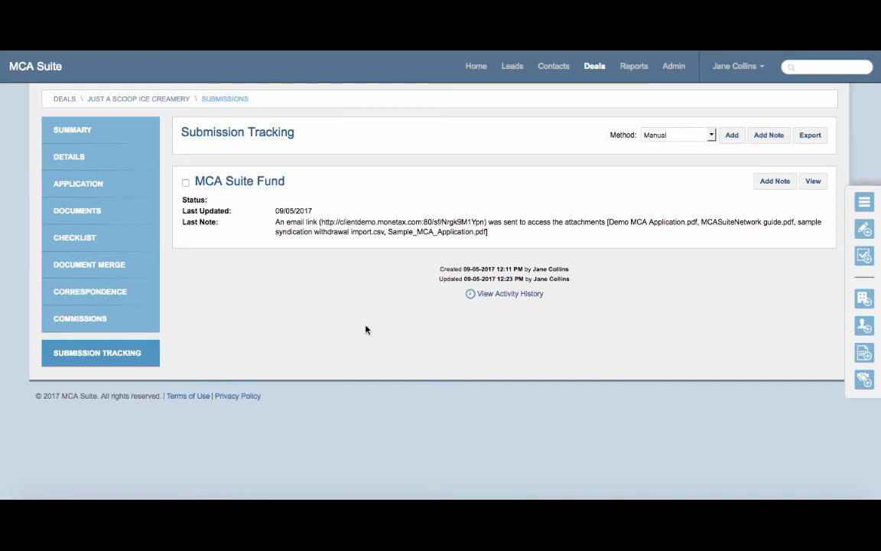
- Open the MCA Suite Fund submission in MCA Suite's submission tracking and start a new offer with a factor of 1.2
click(814, 182)
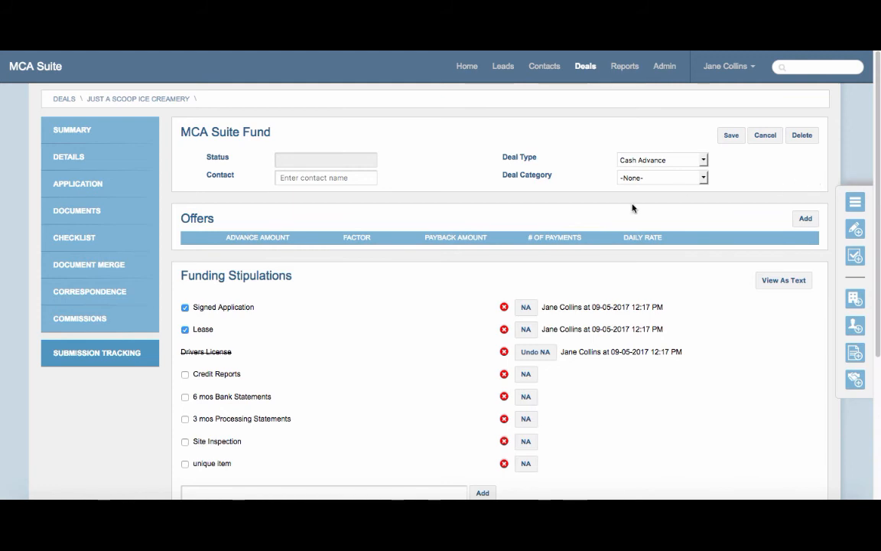
click(807, 219)
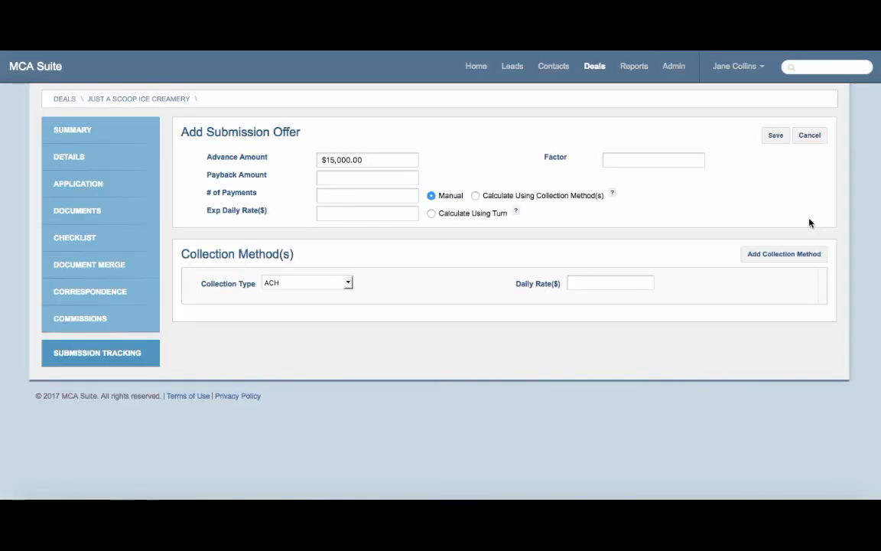
click(623, 164)
text(1.2)
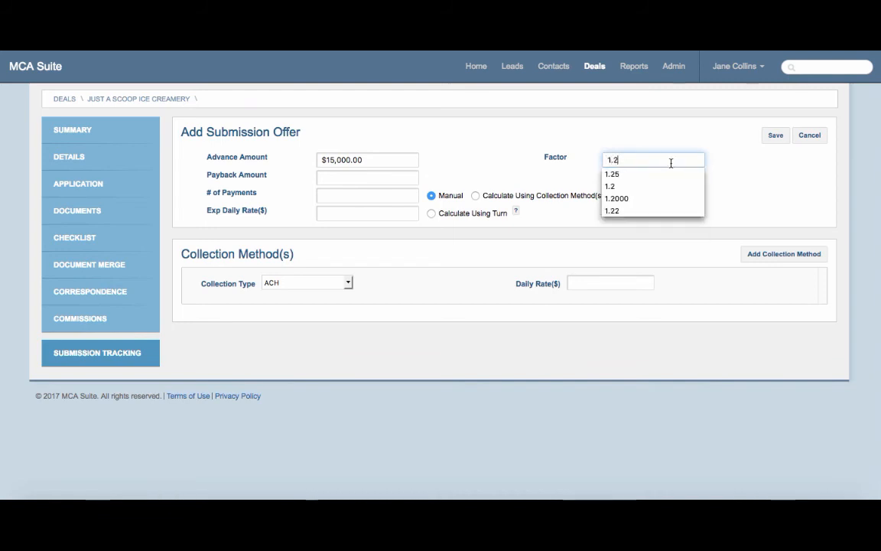
click(716, 151)
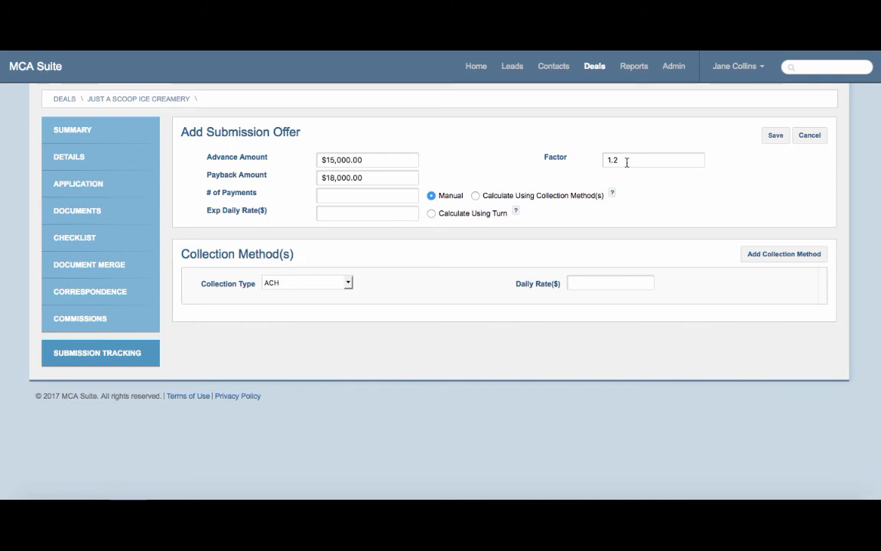
- Try 250 payments with the daily rate calculated using turn, and switch the calculation back to manual
click(373, 197)
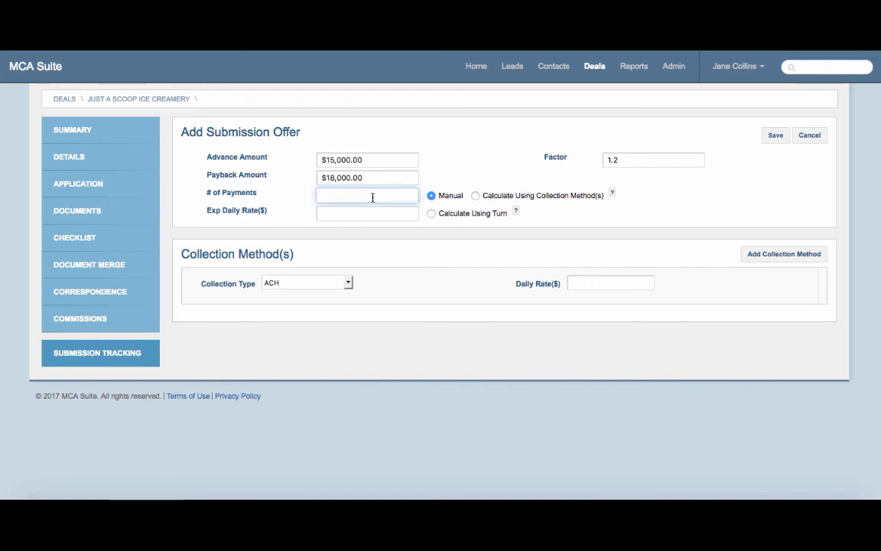
text(250)
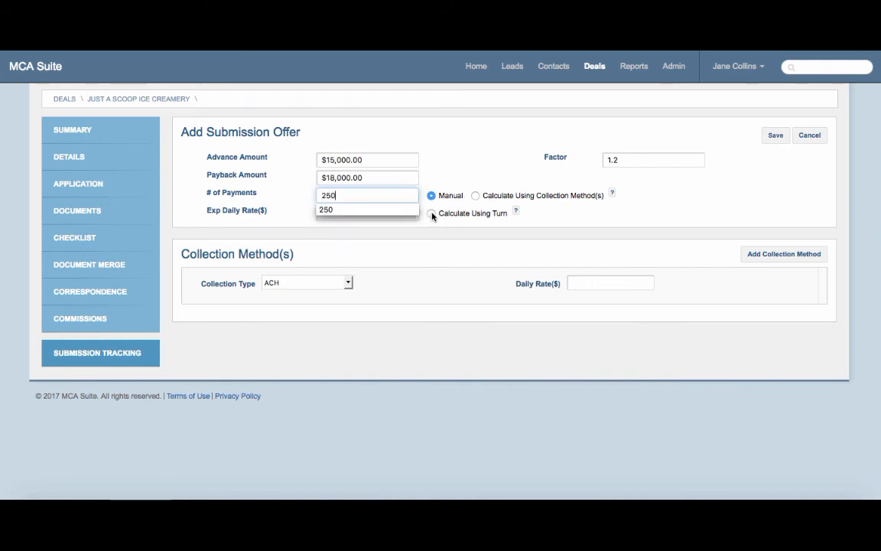
click(432, 213)
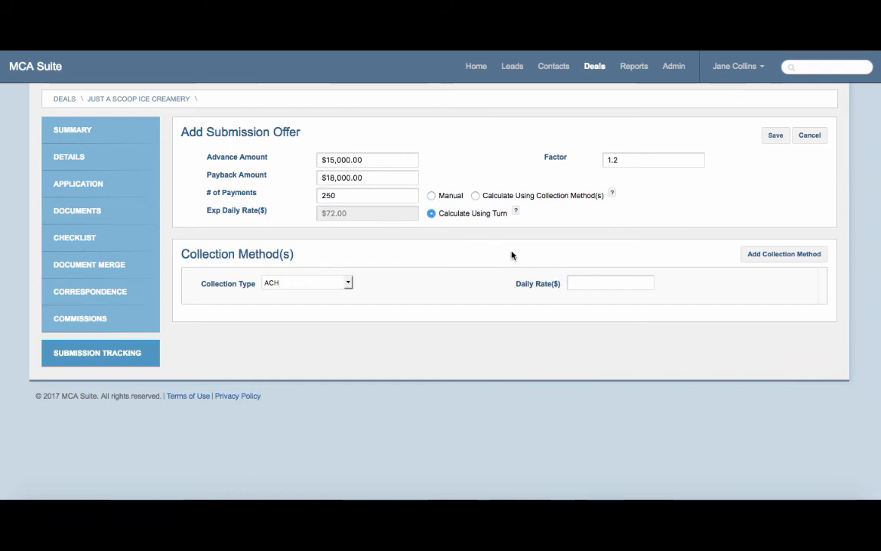
click(432, 196)
- Set the ACH collection method's daily rate to $100, calculate the payments using collection methods, and save the offer
click(604, 281)
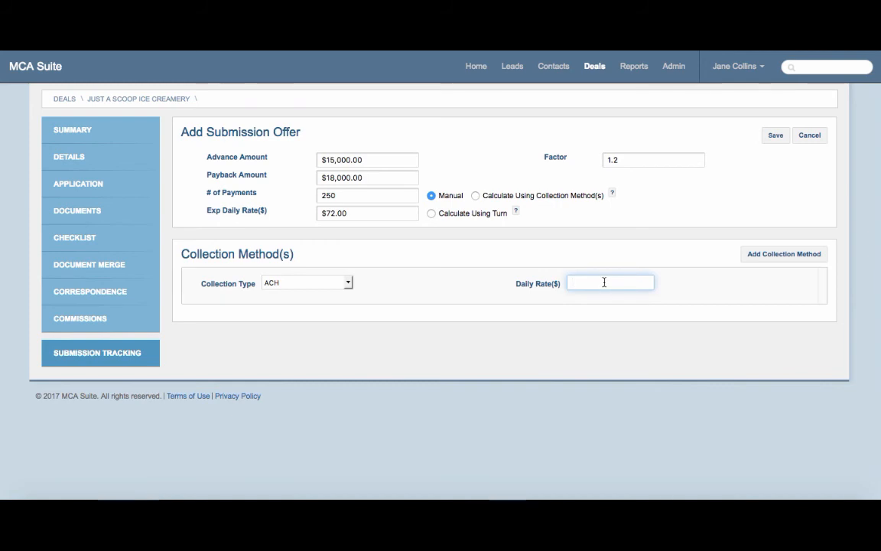
text(100)
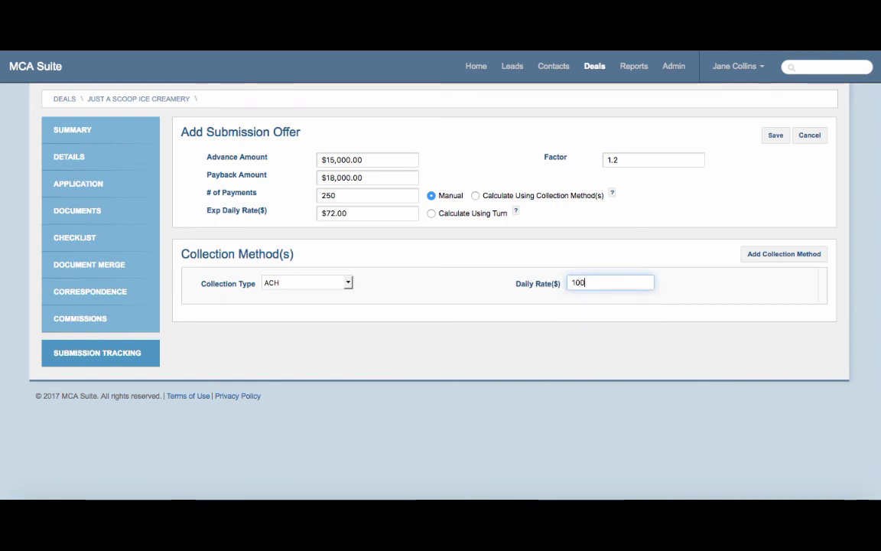
click(477, 196)
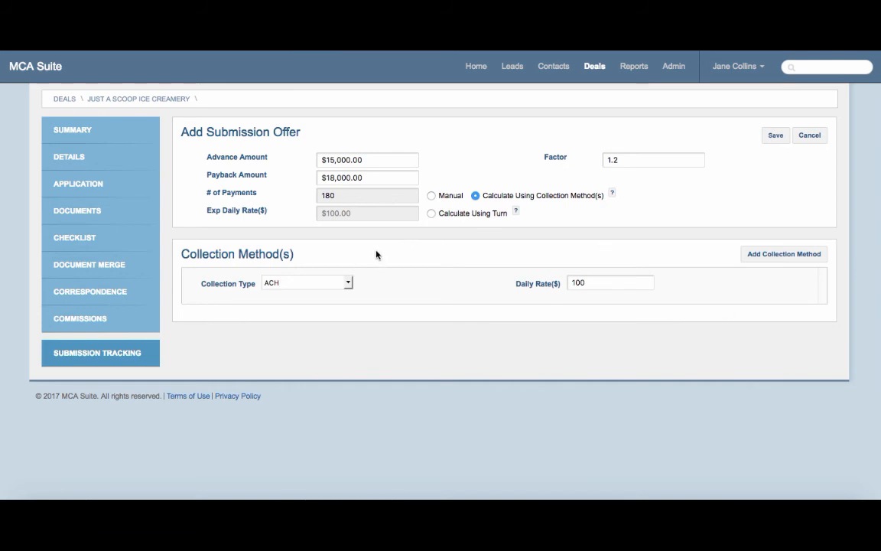
click(777, 135)
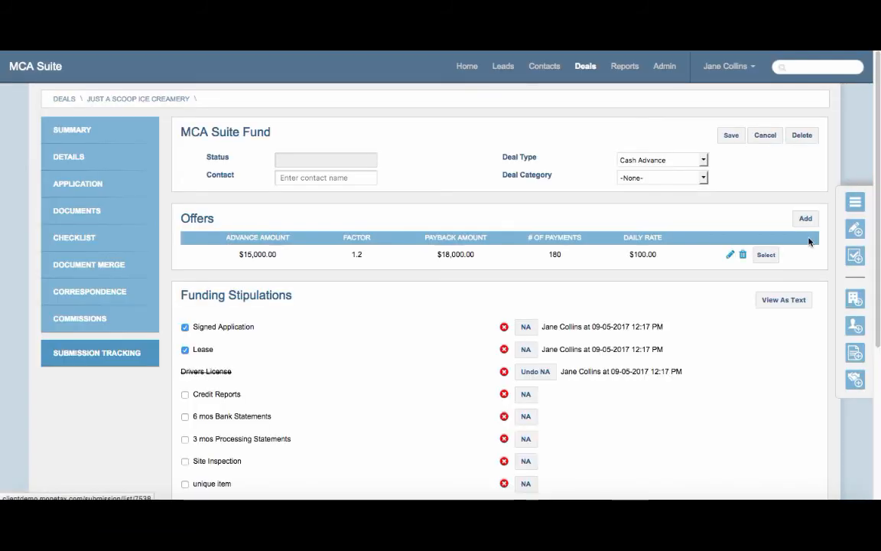
- Add and save a second offer with a factor of 1.4 and 200 payments, calculating the daily rate using turn
click(814, 225)
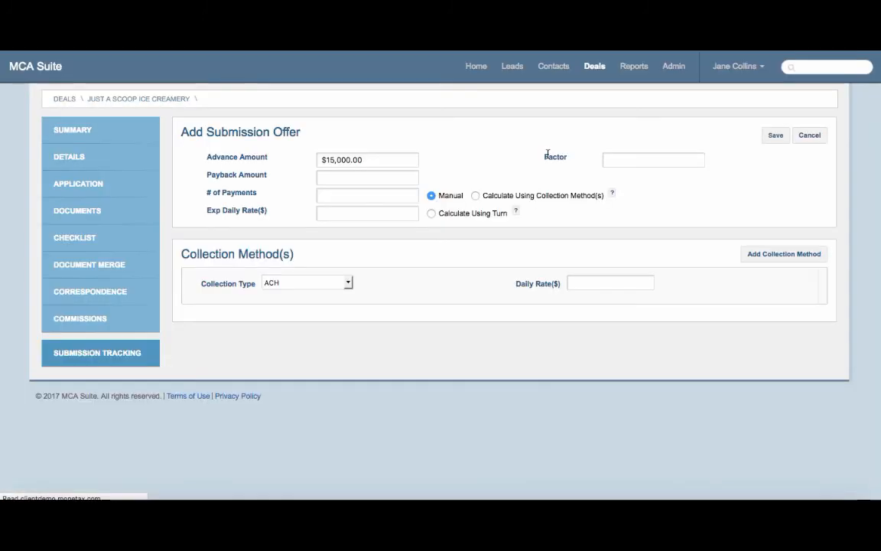
click(635, 163)
text(1)
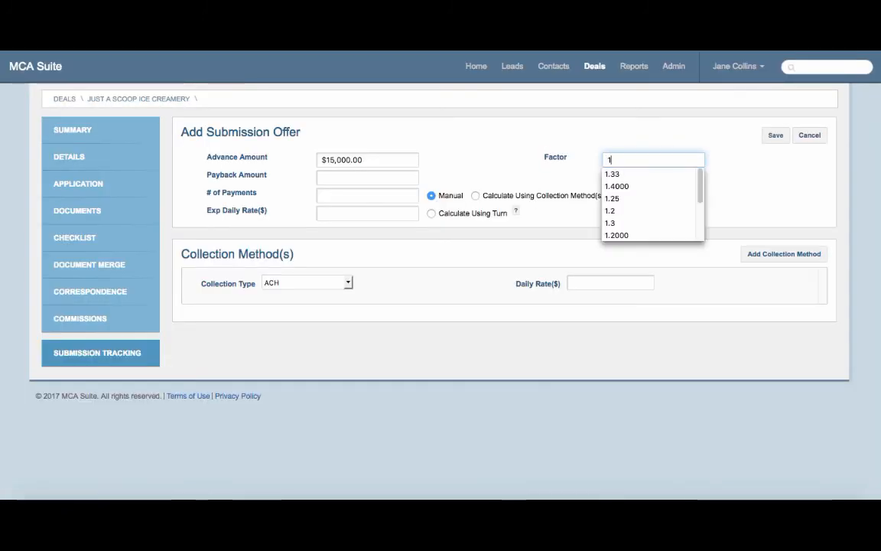
text(.4)
click(343, 194)
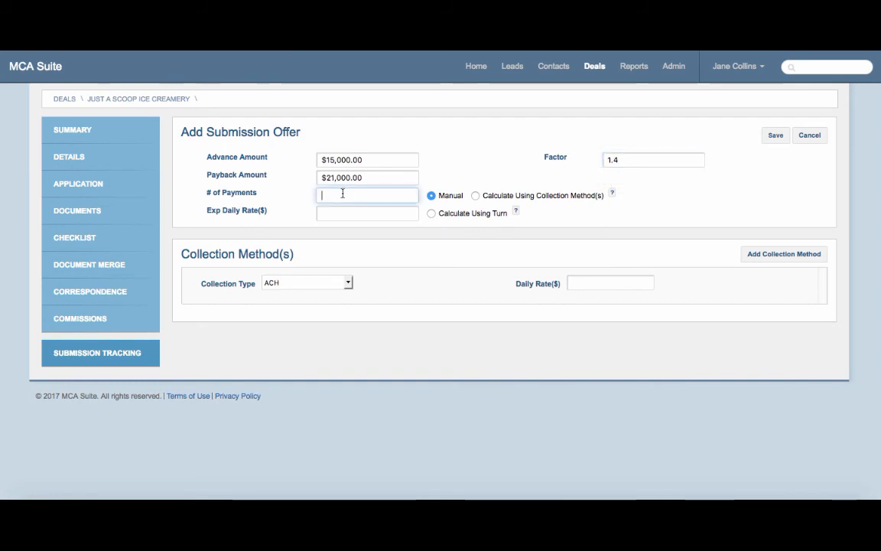
text(200)
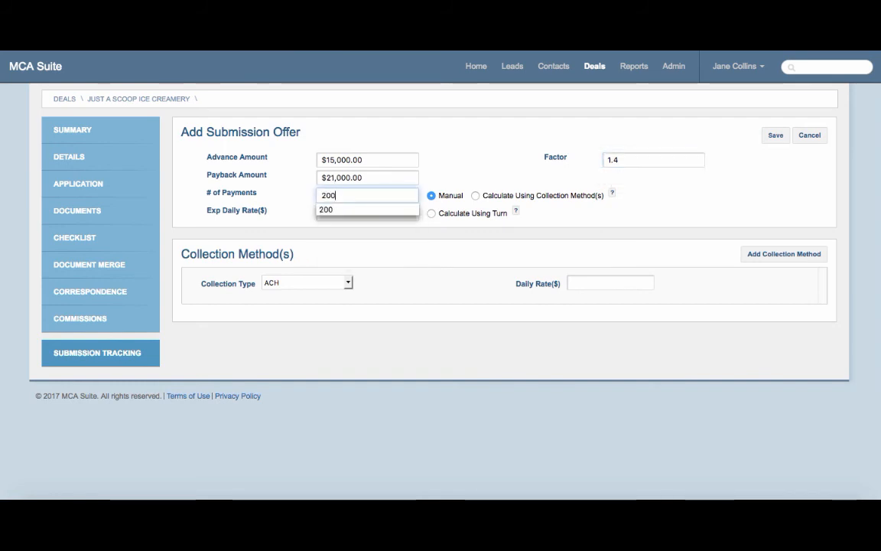
click(431, 213)
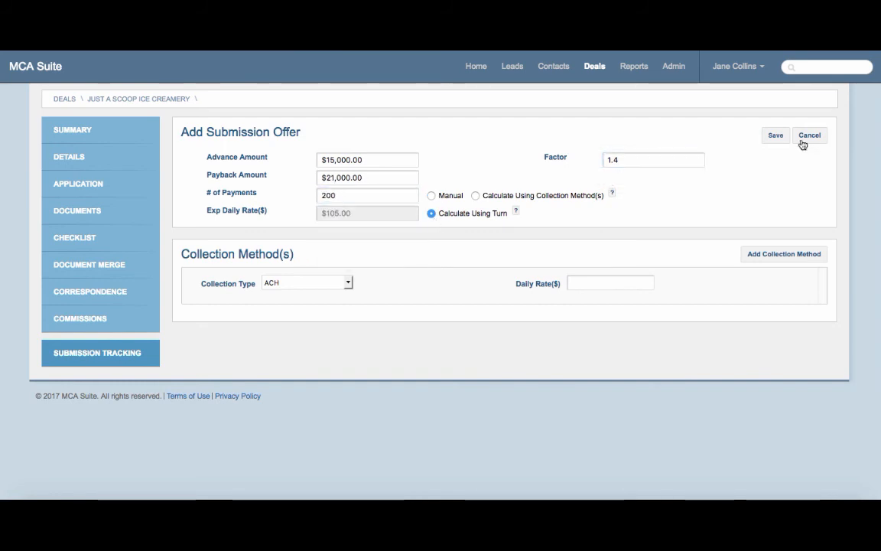
click(777, 138)
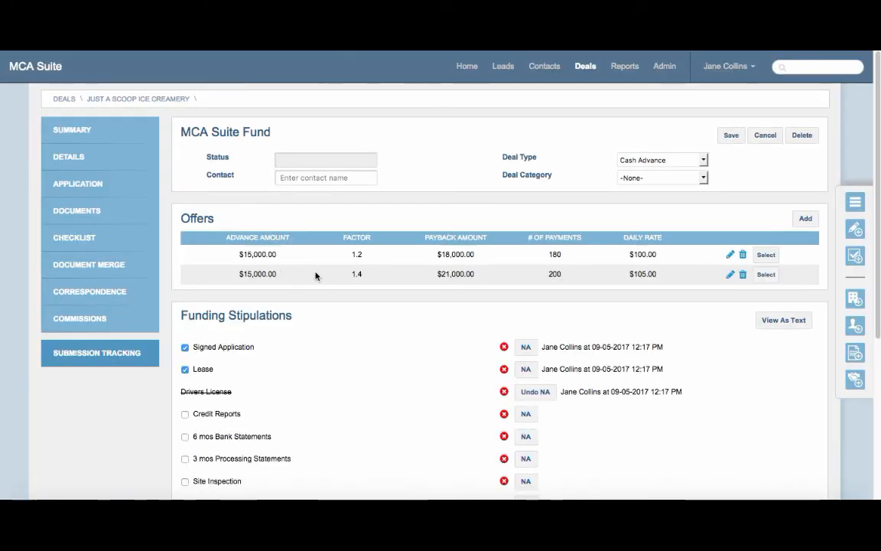
- Check the offers in the submission tracking list, and reopen the MCA Suite Fund submission to review its offers and funding stipulations
click(93, 357)
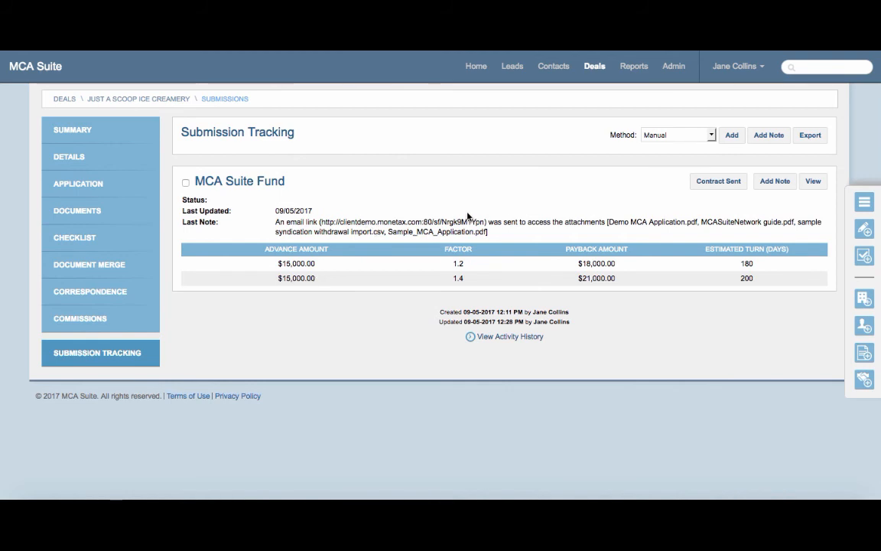
click(815, 183)
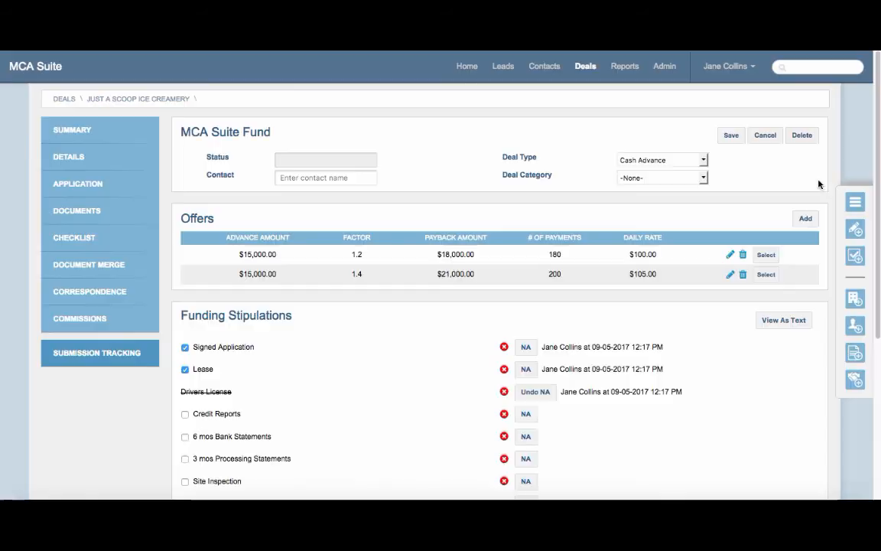
scroll(734, 241, down, 3)
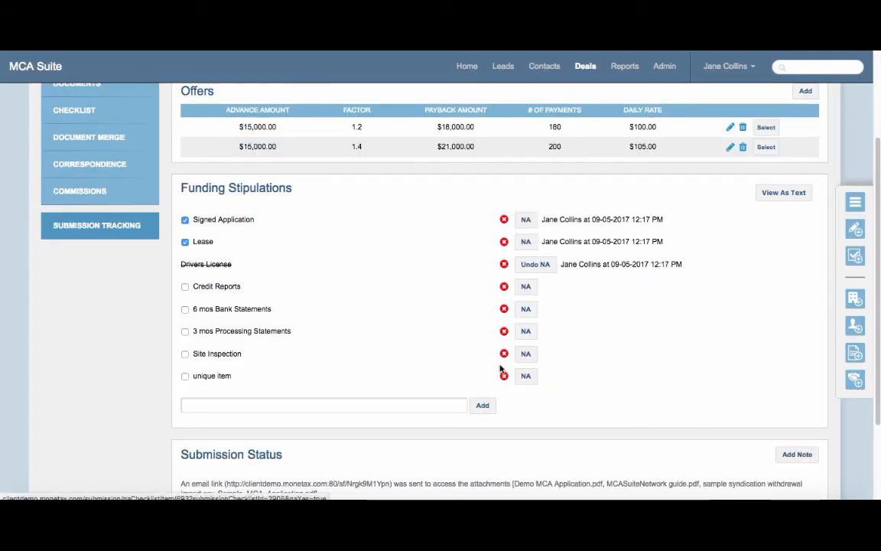
scroll(395, 367, up, 1)
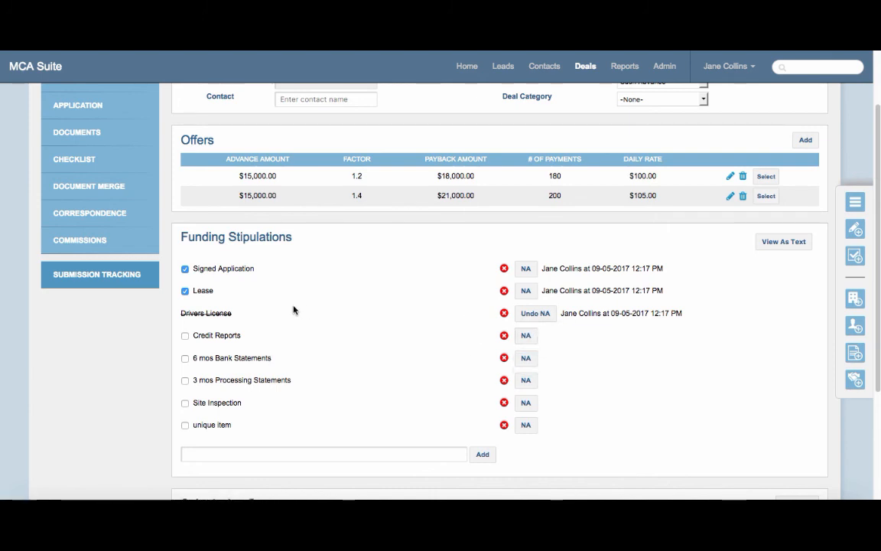
- Add the submission note "sent to lender on 9/5" under the submission status and save it
scroll(294, 309, down, 5)
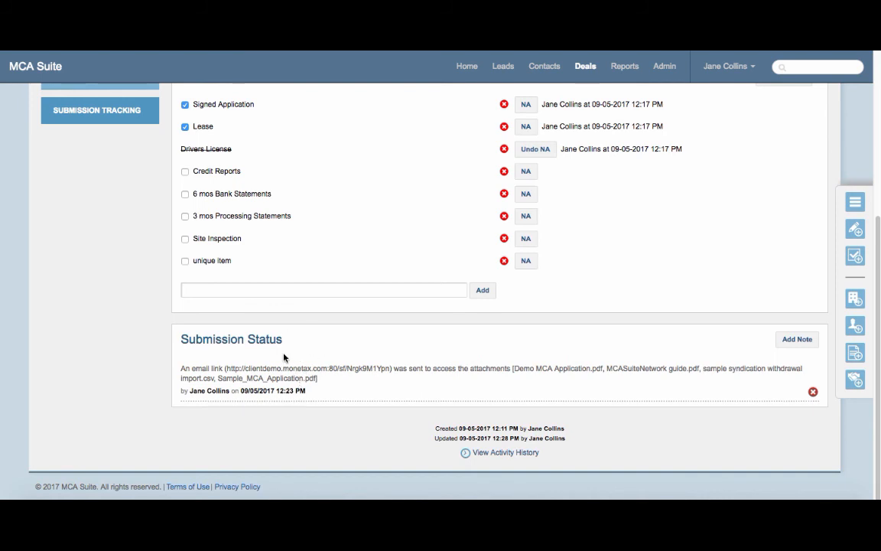
click(799, 340)
click(477, 210)
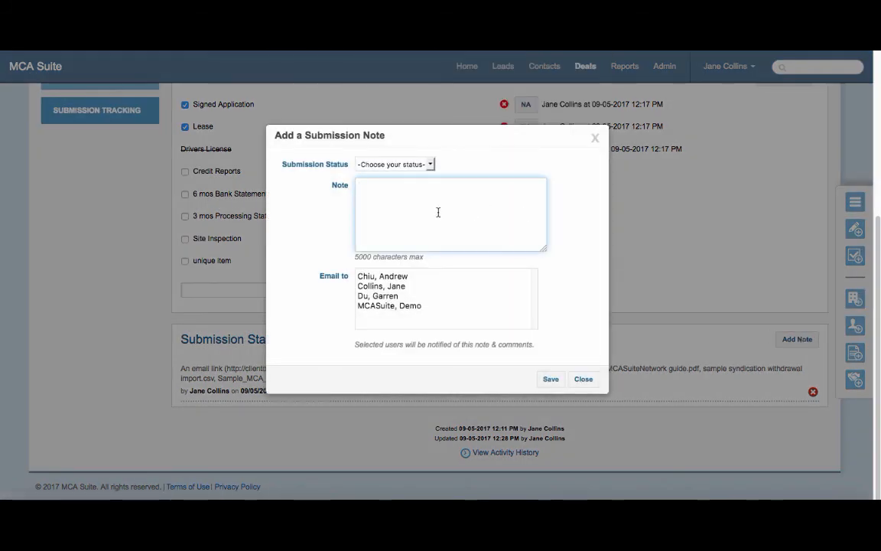
text(sent to lender on )
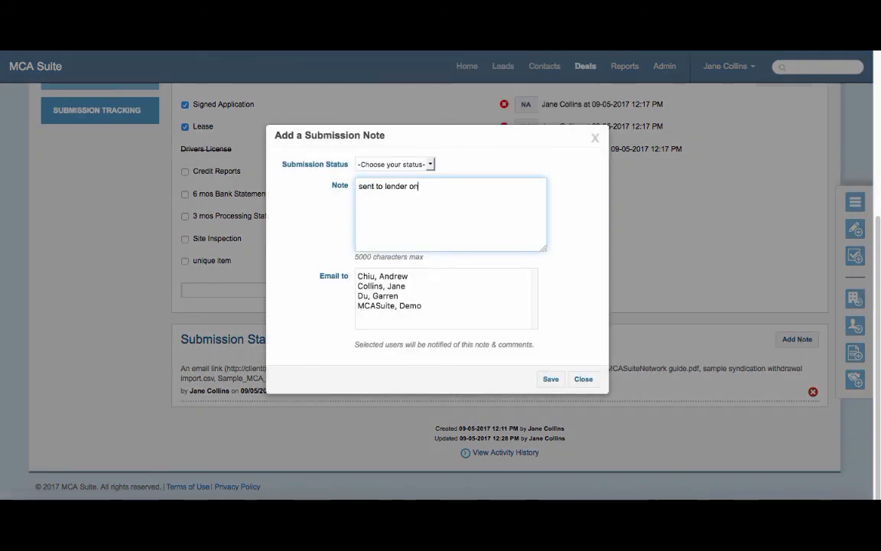
text(9/5)
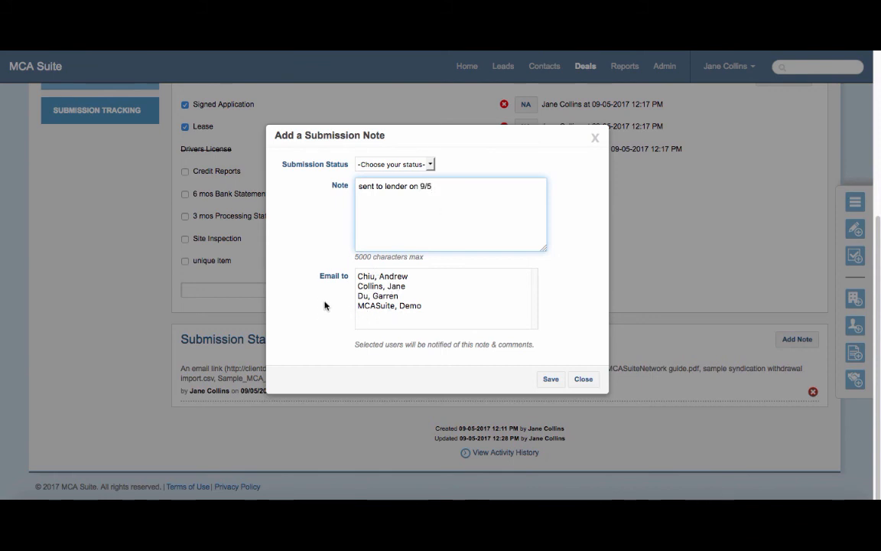
click(553, 379)
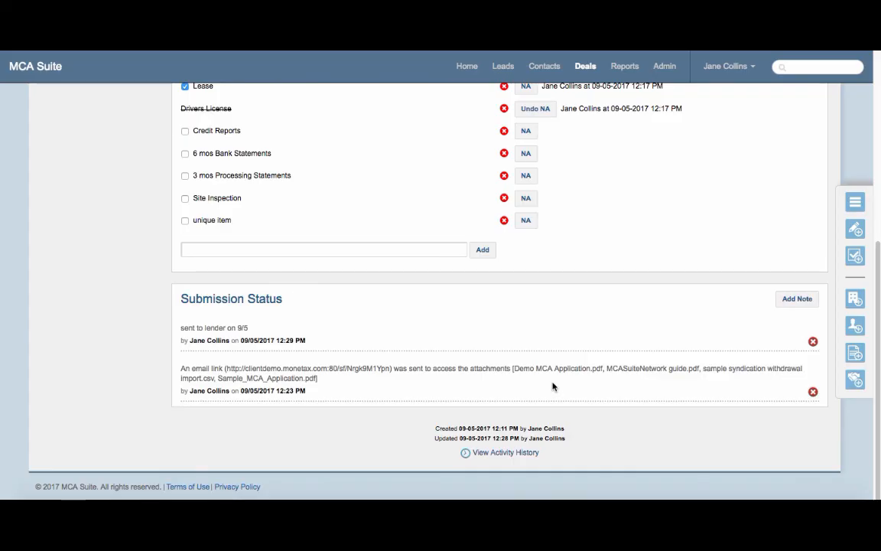
- Select the 1.2 factor offer for deal completion, with funding date 09/05/2017 and a $1,000 admin fee
scroll(552, 386, up, 5)
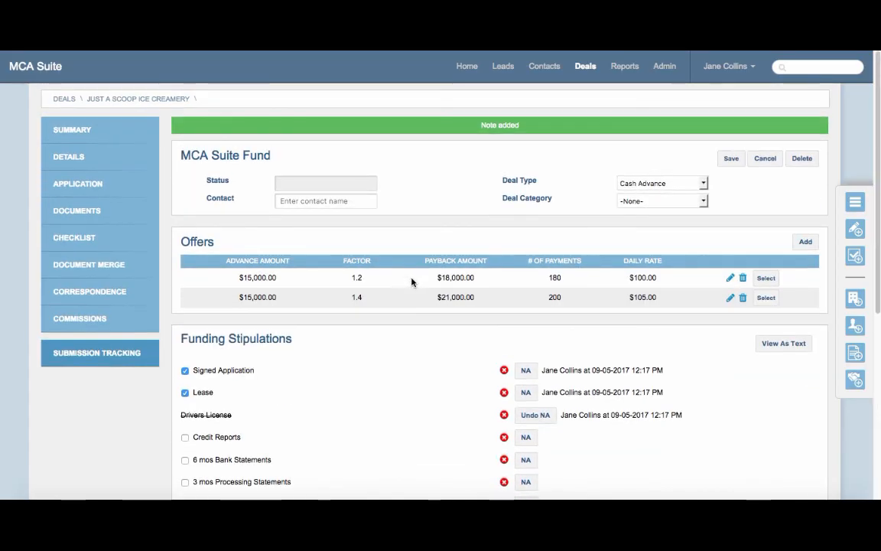
click(766, 277)
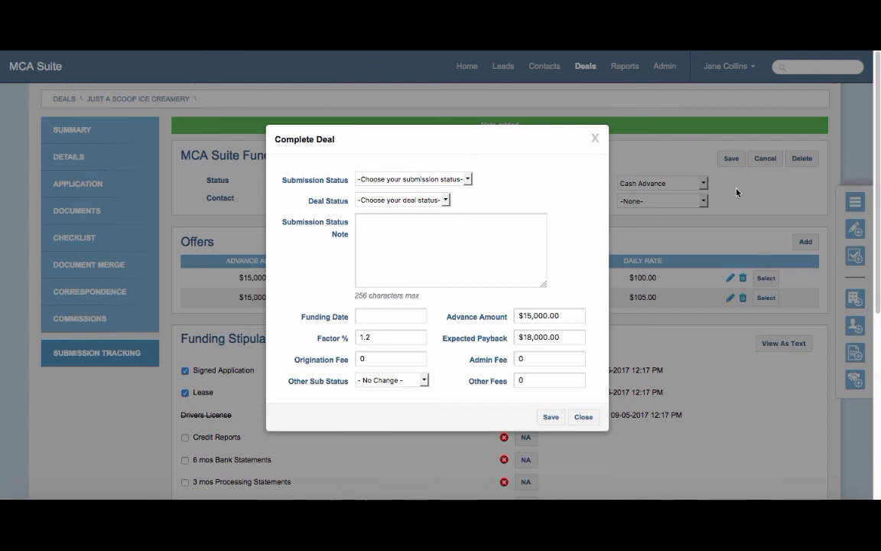
click(367, 316)
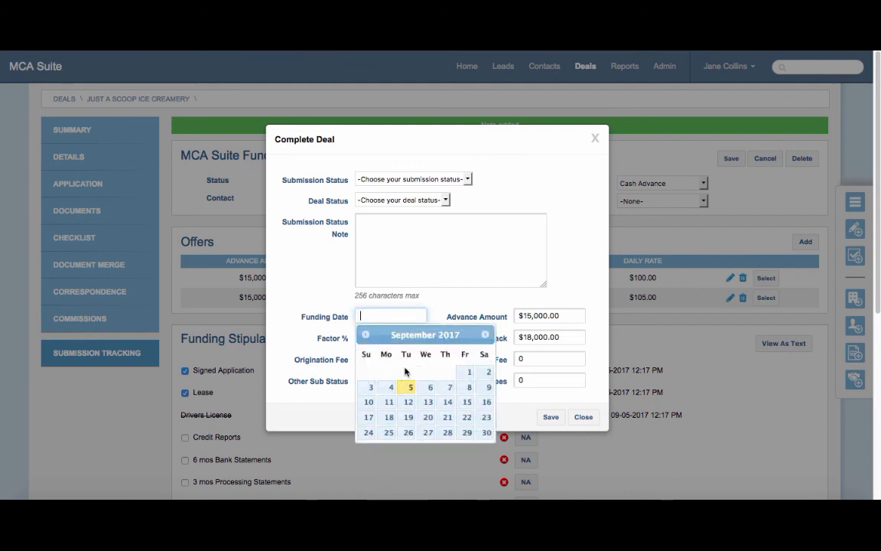
click(410, 389)
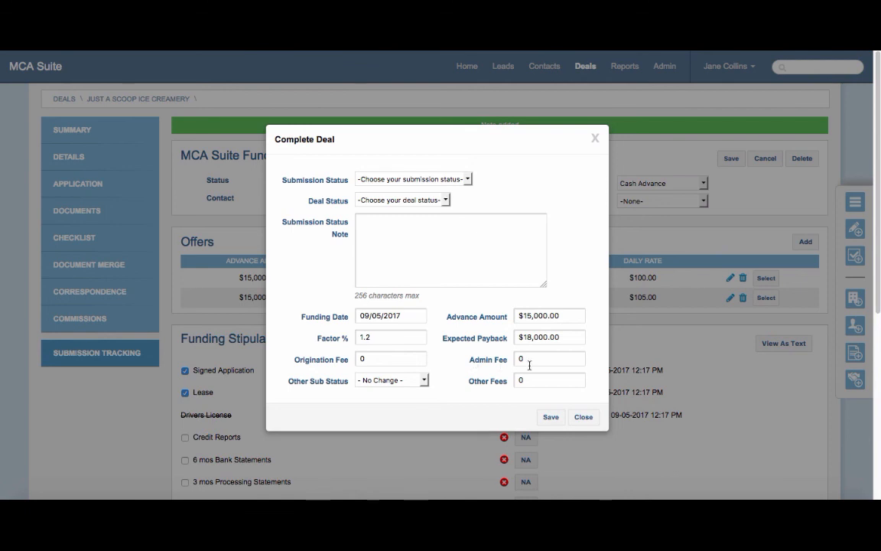
click(528, 364)
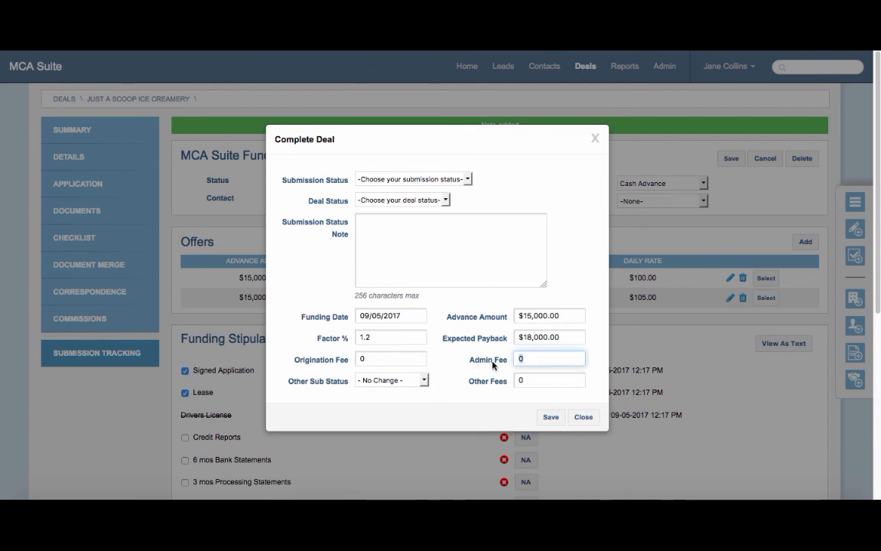
text(1000)
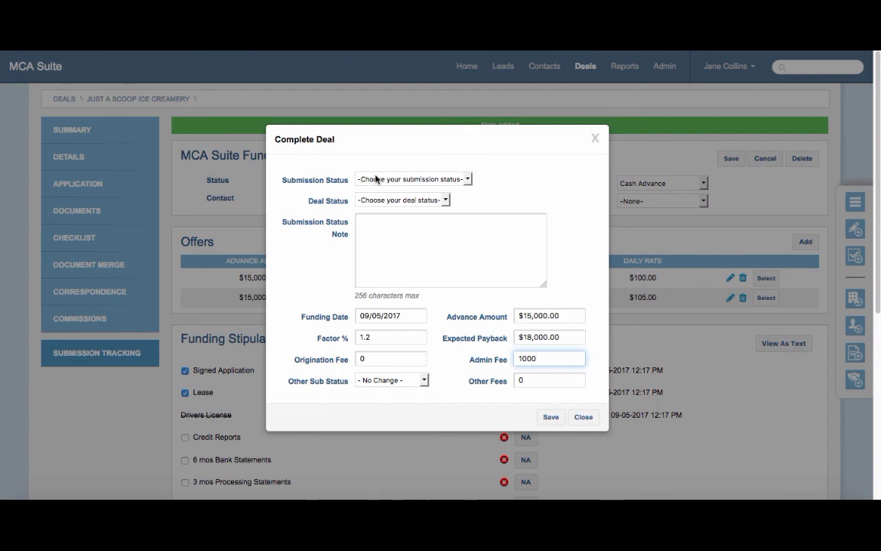
- Set the deal status to Funded, add the submission status note "funded by mca suite fund on 9/5", and save and confirm the completed deal
click(387, 202)
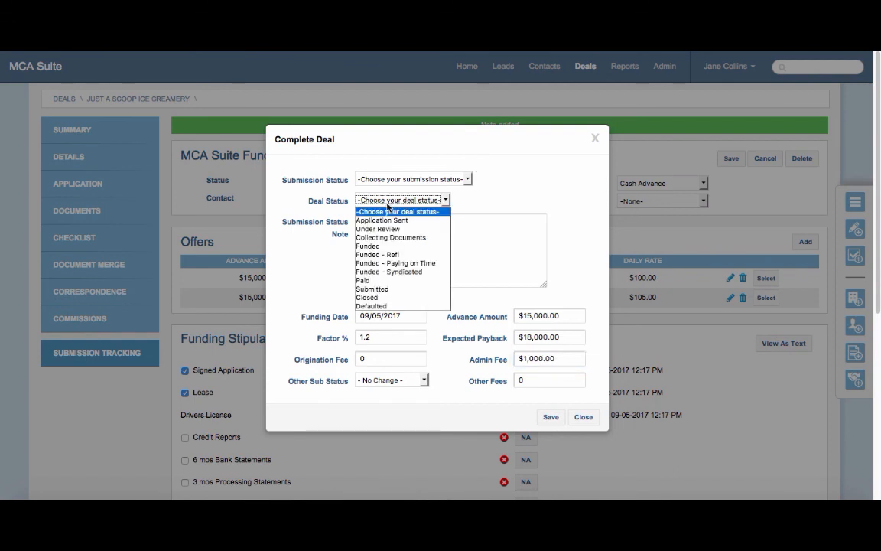
click(384, 247)
click(384, 246)
text(funded by )
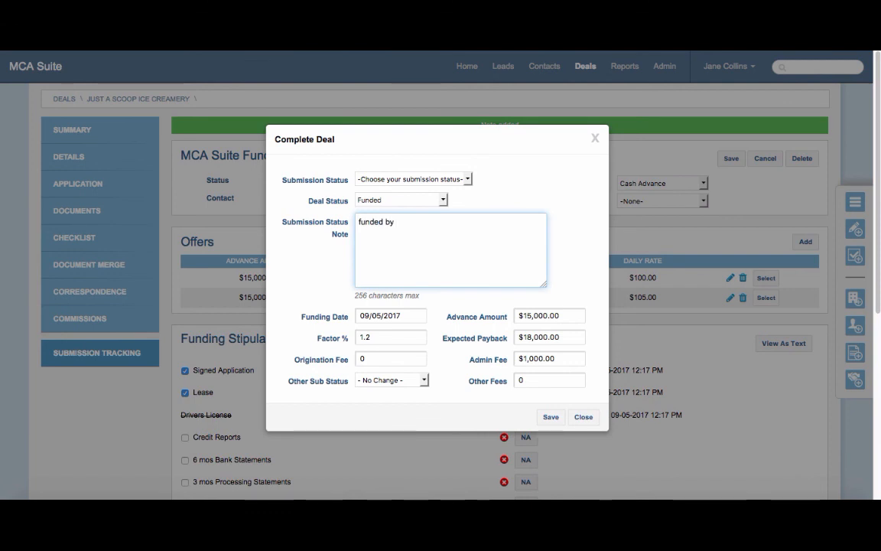
text(mca suite fund on)
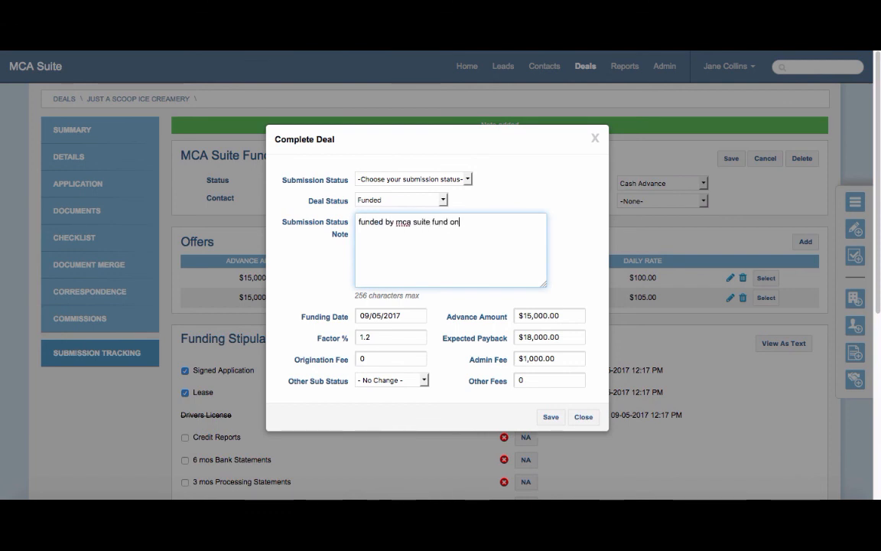
text( 9/)
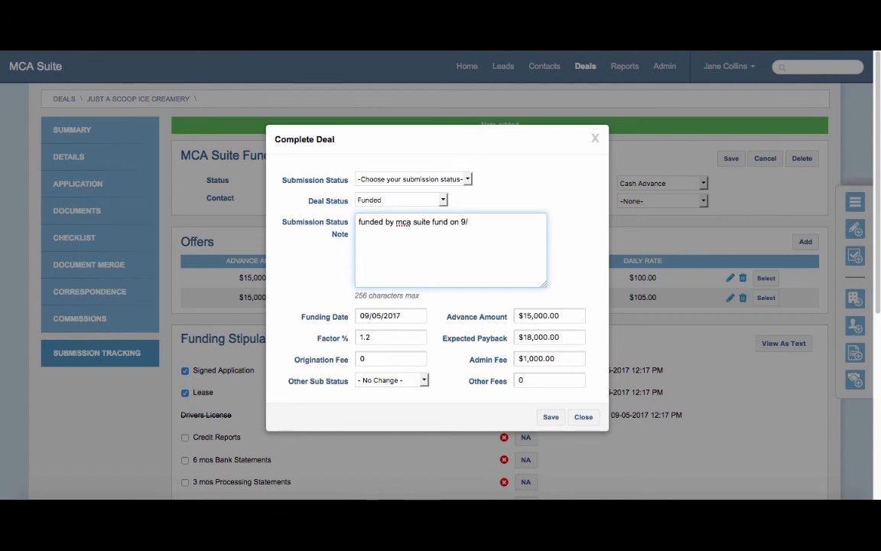
text(5)
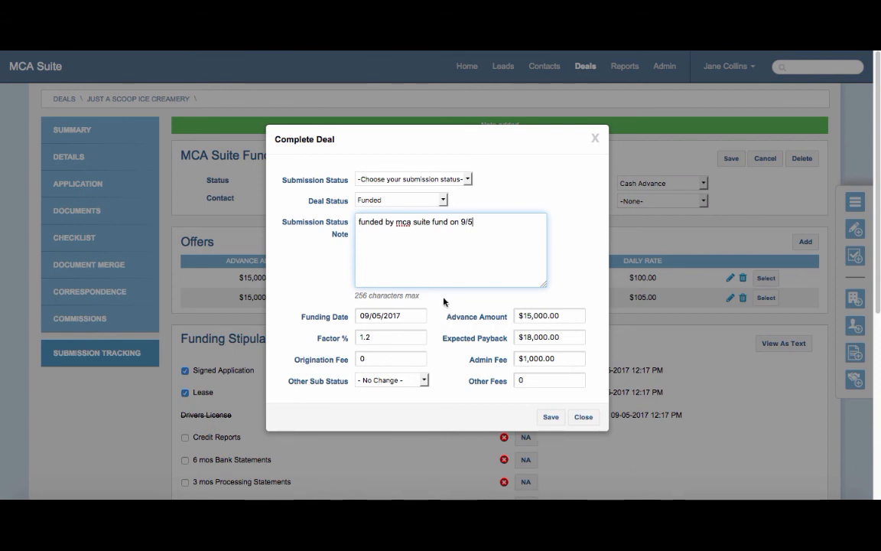
click(553, 418)
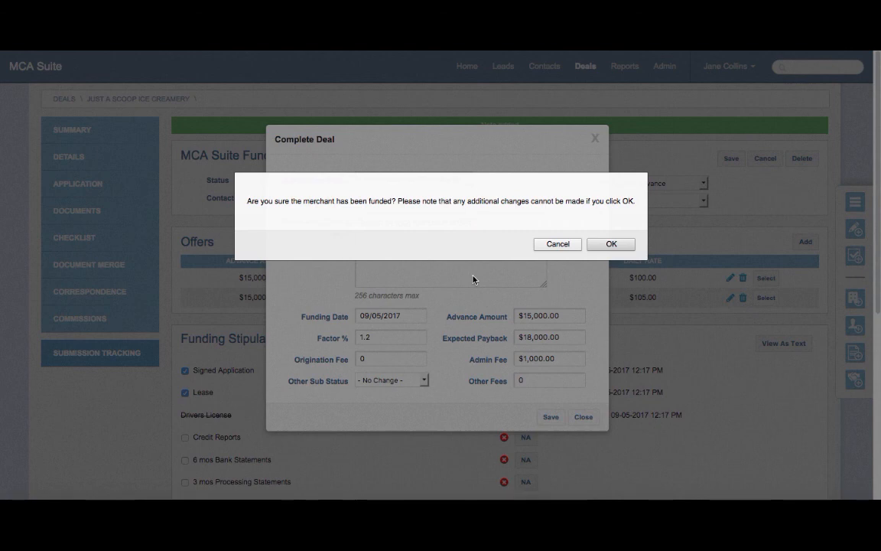
click(619, 244)
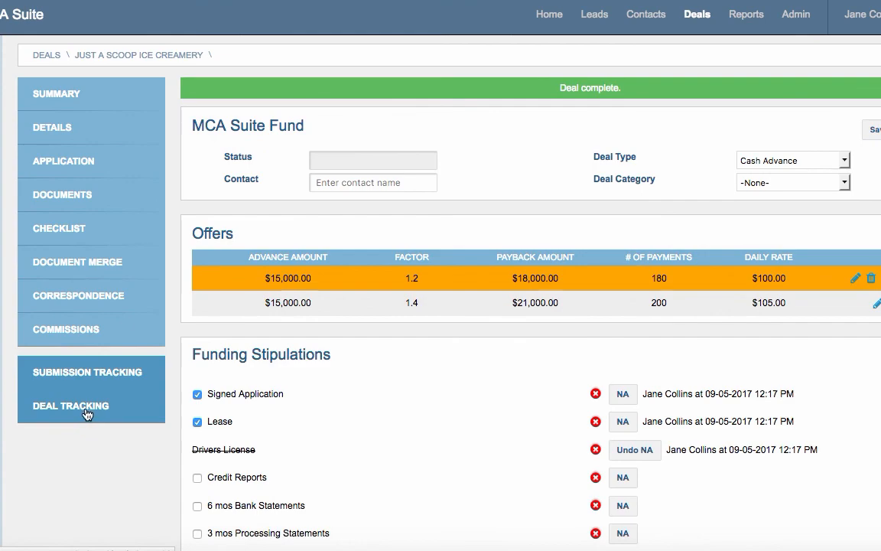
- Open the deal's tracking details and review the funding, post-funding, payment, collection method and transaction sections
click(87, 413)
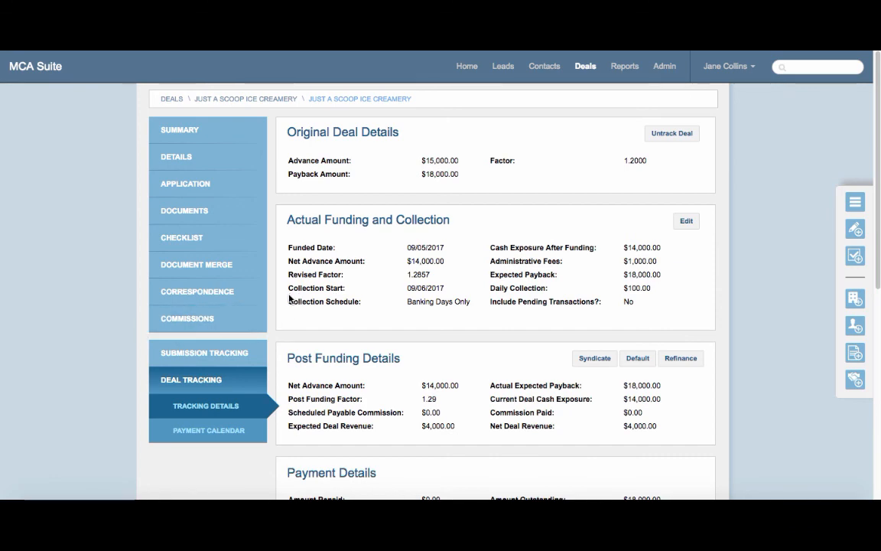
scroll(298, 351, down, 5)
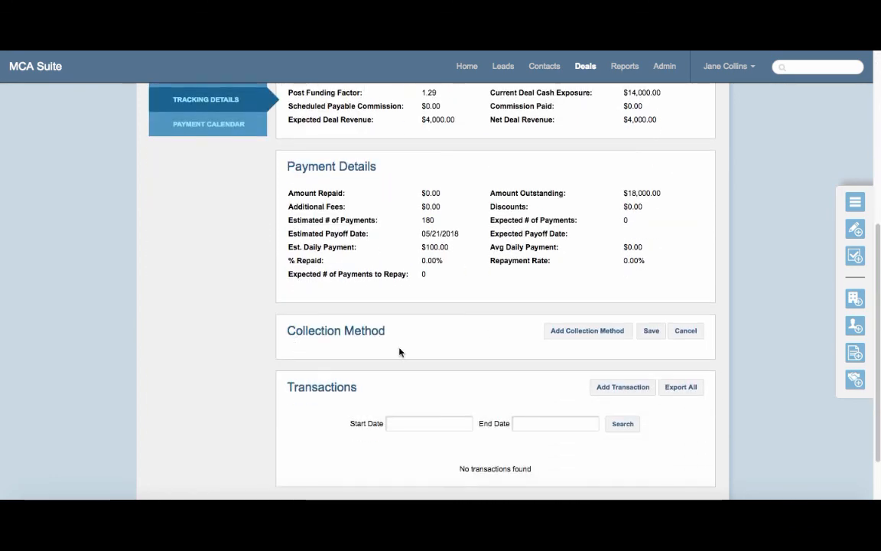
scroll(416, 369, up, 4)
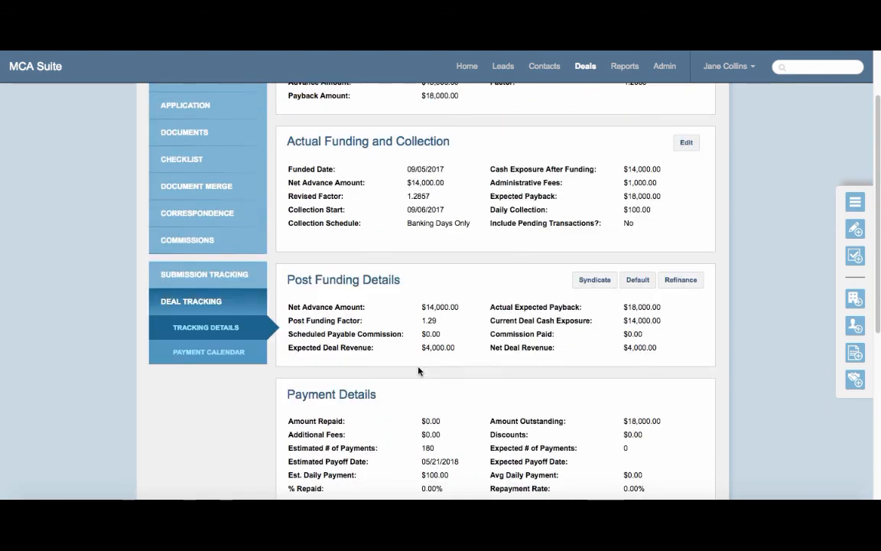
scroll(419, 370, down, 1)
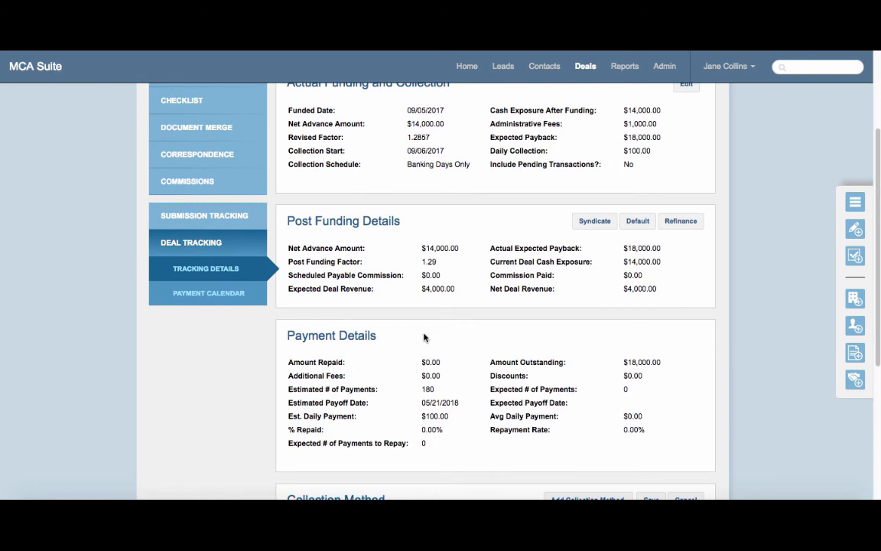
scroll(425, 337, down, 1)
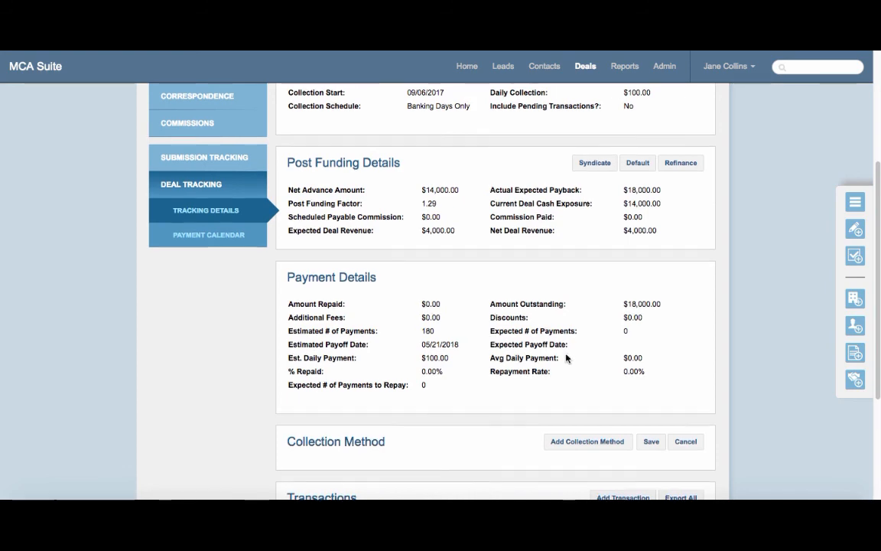
scroll(566, 358, up, 5)
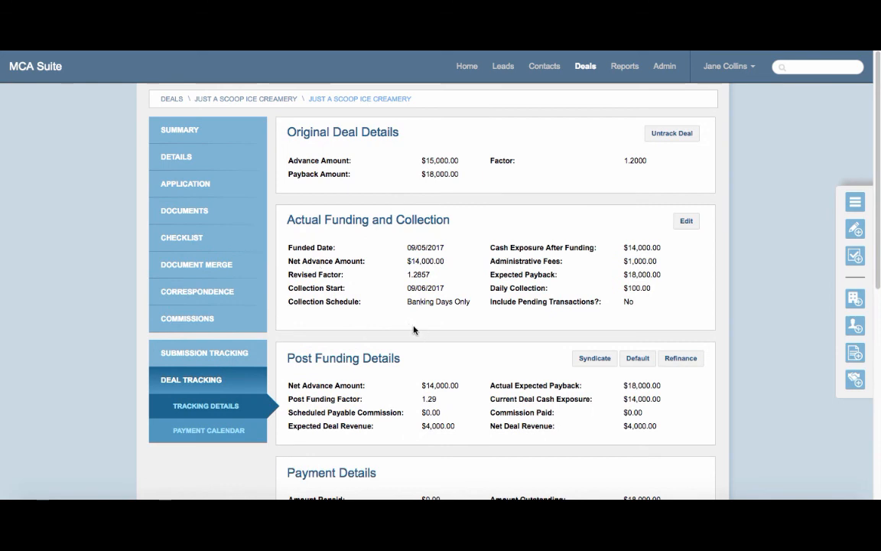